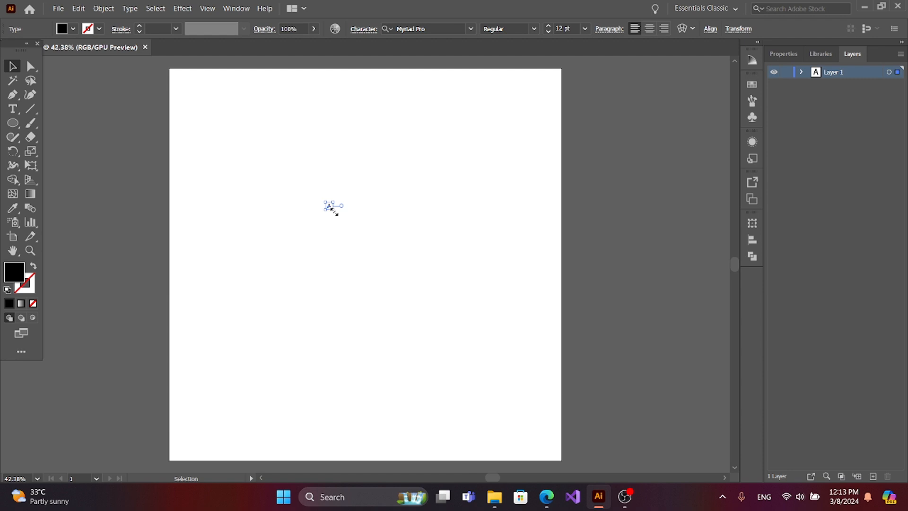
Step: Enlarge the letter A proportionally to about 337 pt and change its font to an Adobe serif typeface in Medium style
{"action": "key", "text": "alt+shift"}
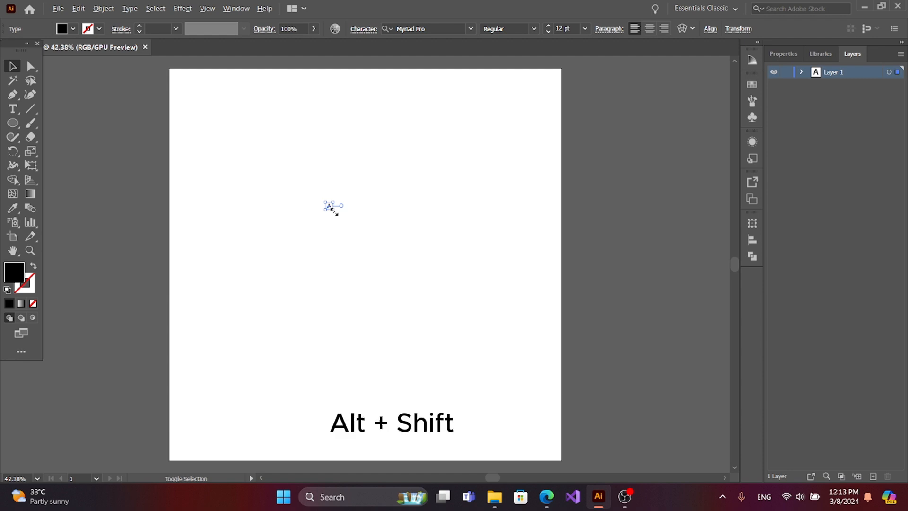
{"action": "left_click_drag", "start_coordinate": [332, 209], "coordinate": [382, 257]}
{"action": "left_click", "coordinate": [471, 29]}
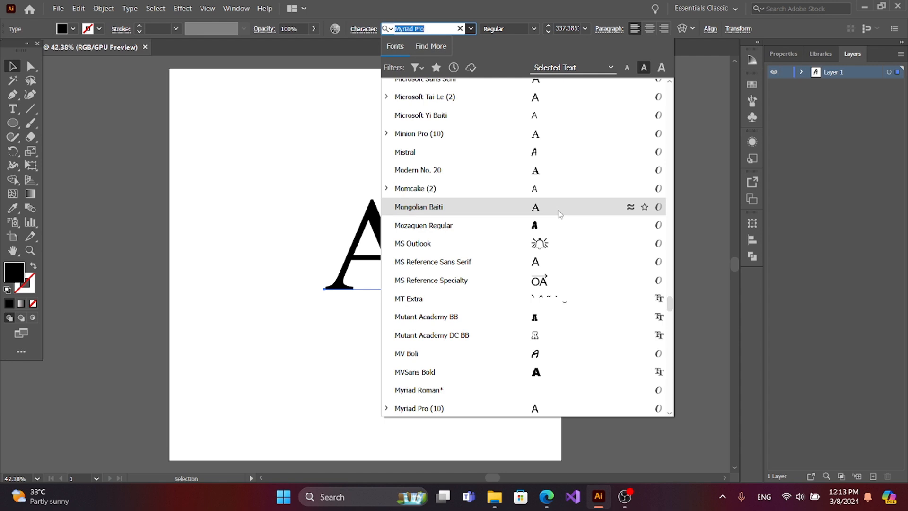
{"action": "left_click", "coordinate": [563, 88]}
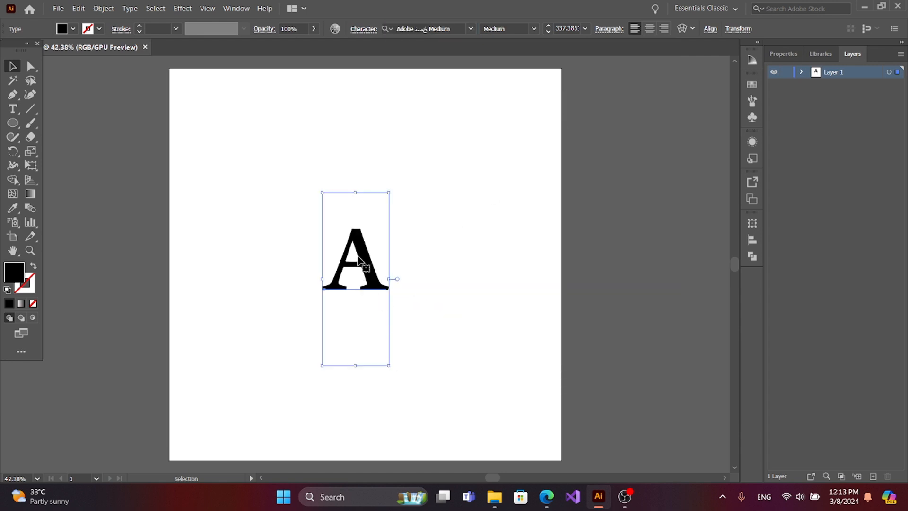
Step: Scale the letter A up proportionally to about 541 pt and reposition it near the middle of the artboard
{"action": "left_click_drag", "start_coordinate": [385, 312], "coordinate": [394, 260]}
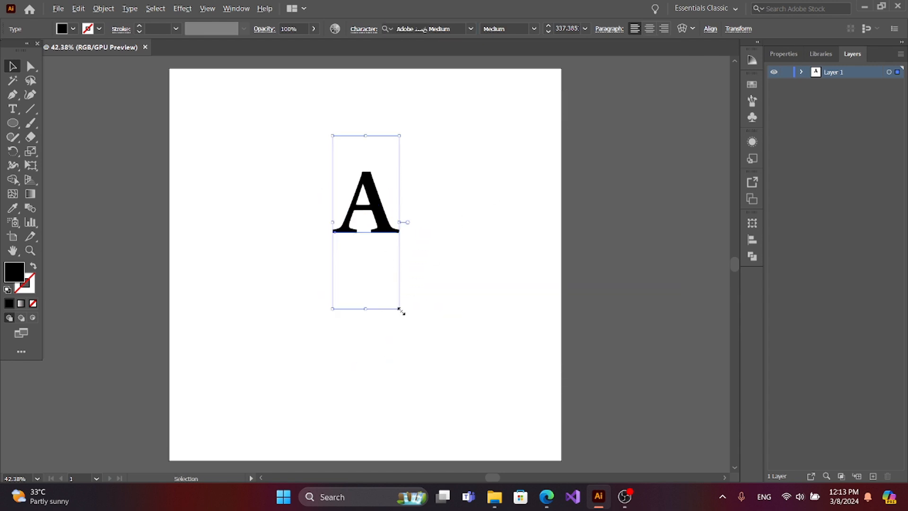
{"action": "left_click_drag", "start_coordinate": [399, 309], "coordinate": [419, 361]}
{"action": "left_click_drag", "start_coordinate": [379, 195], "coordinate": [382, 236]}
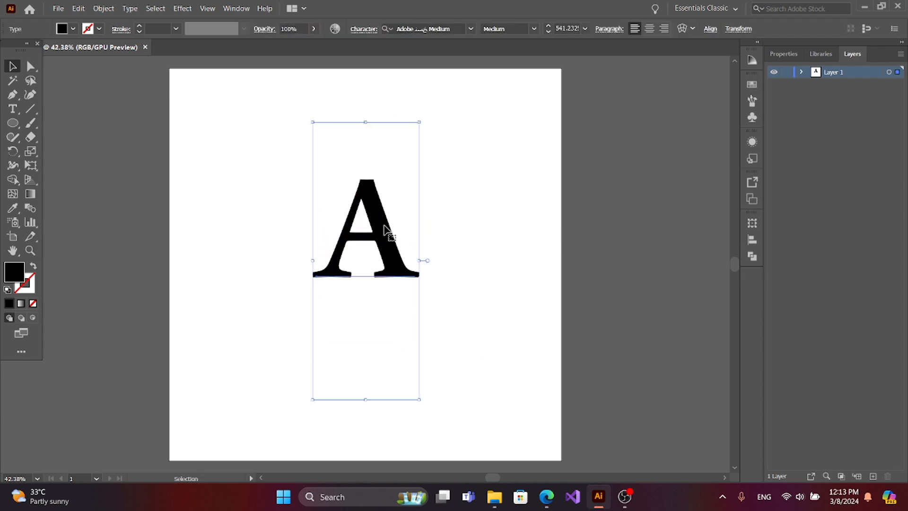
Step: Expand the letter A into outlines with both Object and Fill included
{"action": "left_click", "coordinate": [107, 10]}
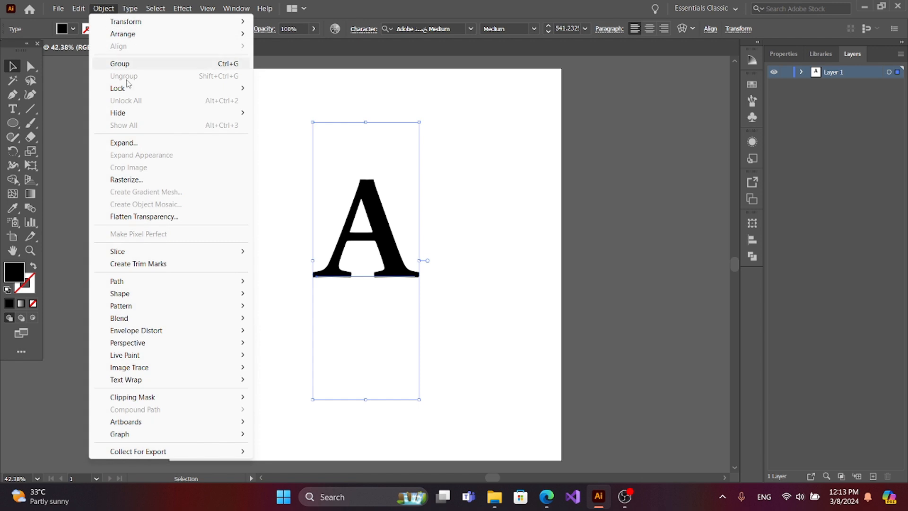
{"action": "left_click", "coordinate": [140, 144]}
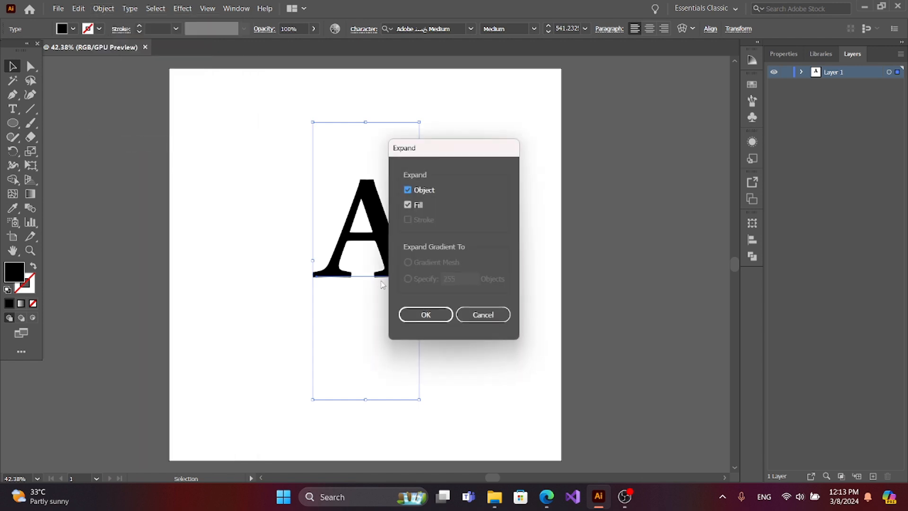
{"action": "left_click", "coordinate": [412, 313]}
Step: Enlarge the outlined A proportionally by about half, center it on the artboard and deselect it
{"action": "left_click_drag", "start_coordinate": [371, 233], "coordinate": [371, 274]}
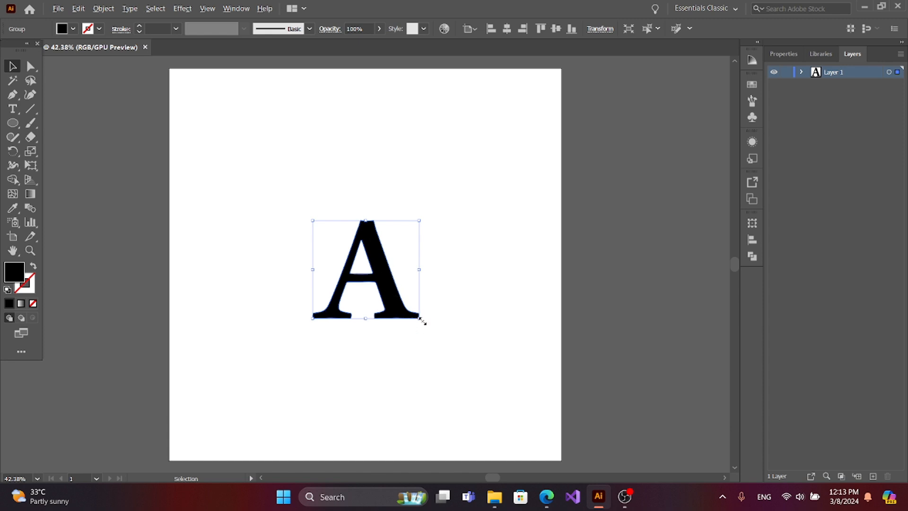
{"action": "left_click_drag", "start_coordinate": [423, 319], "coordinate": [447, 344]}
{"action": "left_click_drag", "start_coordinate": [400, 299], "coordinate": [408, 284]}
{"action": "left_click", "coordinate": [351, 363]}
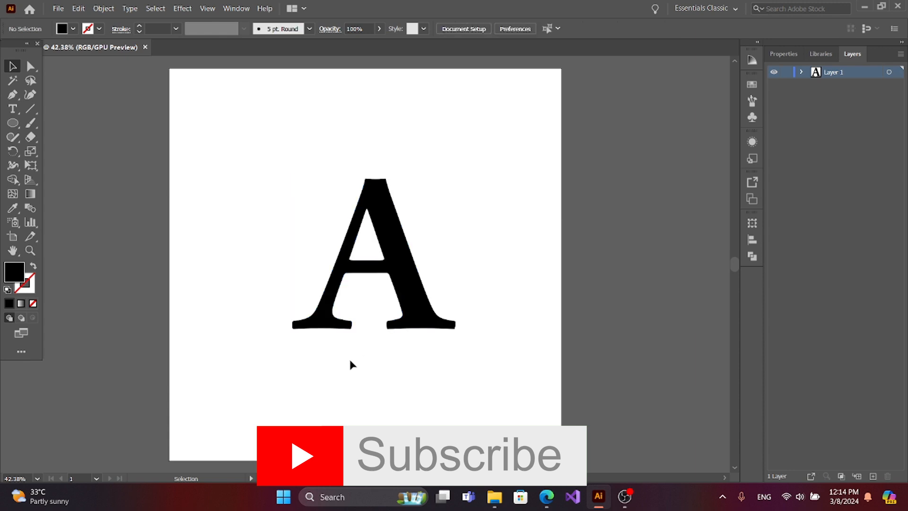
Step: Draw a flat black ellipse about 400 px wide and 8 px high above the A and convert both end anchors to corners
{"action": "left_click", "coordinate": [13, 124]}
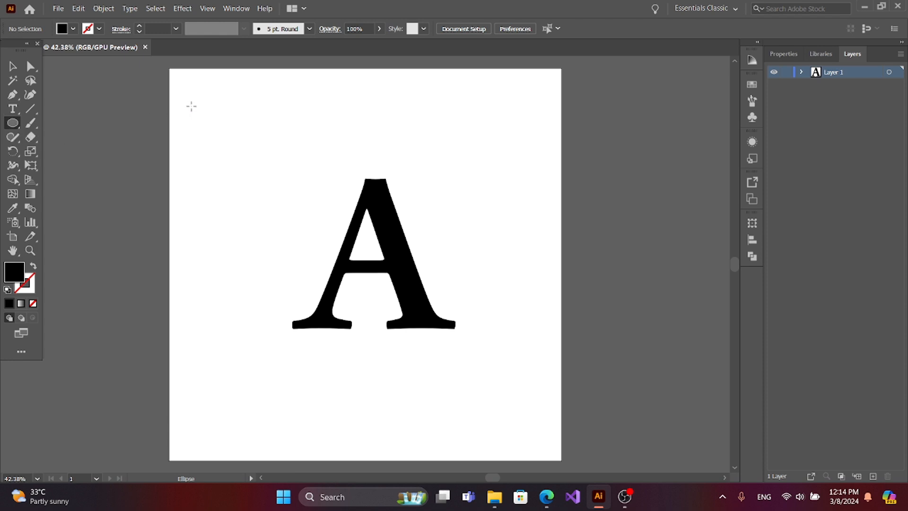
{"action": "left_click_drag", "start_coordinate": [187, 100], "coordinate": [344, 102]}
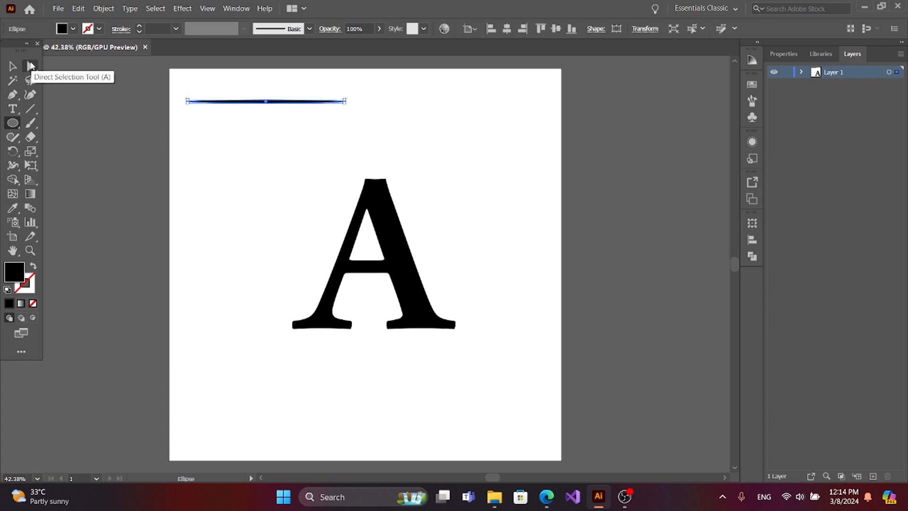
{"action": "left_click", "coordinate": [31, 66]}
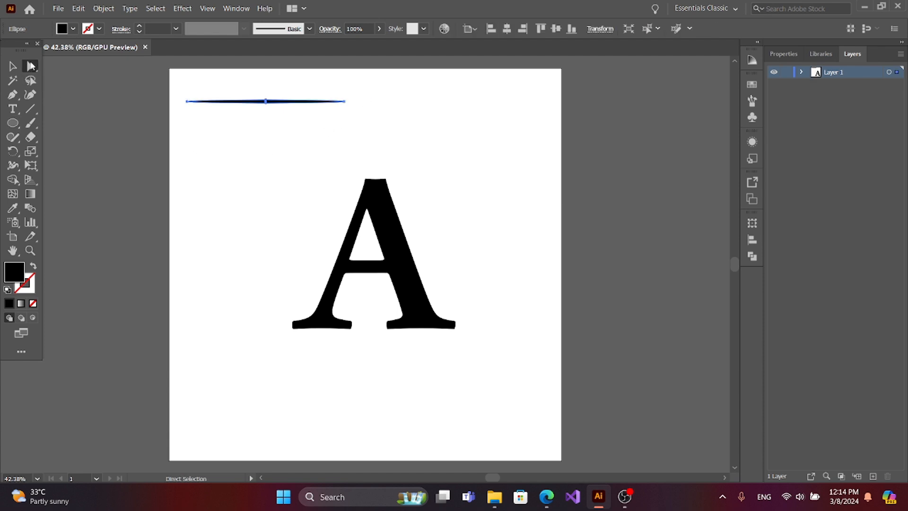
{"action": "left_click", "coordinate": [344, 102]}
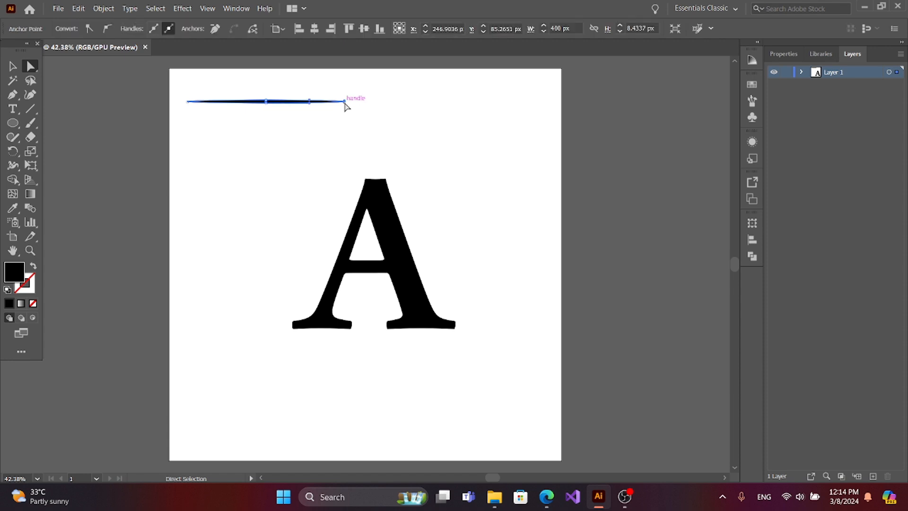
{"action": "left_click", "coordinate": [88, 29]}
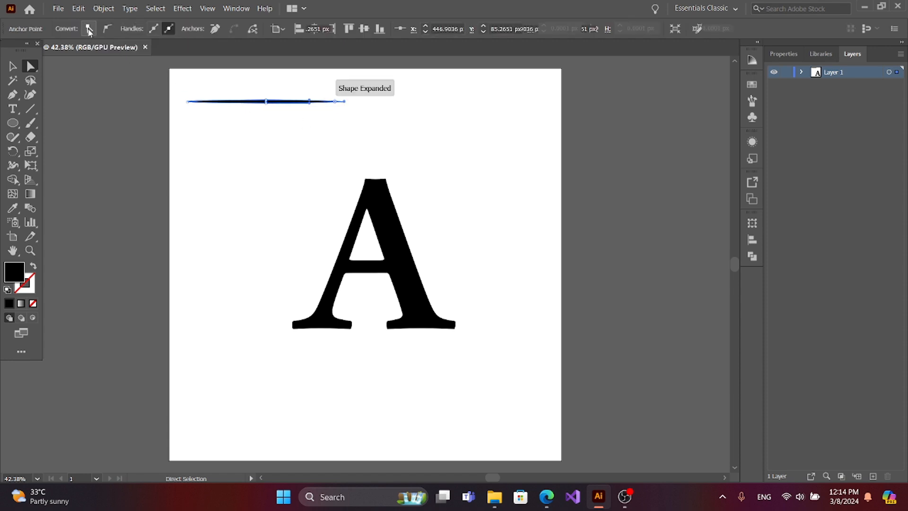
{"action": "left_click", "coordinate": [187, 104]}
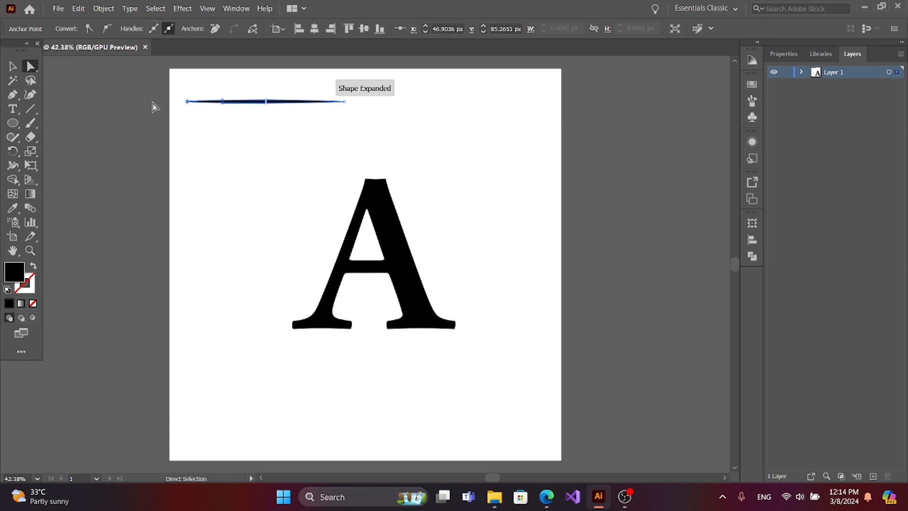
{"action": "left_click", "coordinate": [90, 29]}
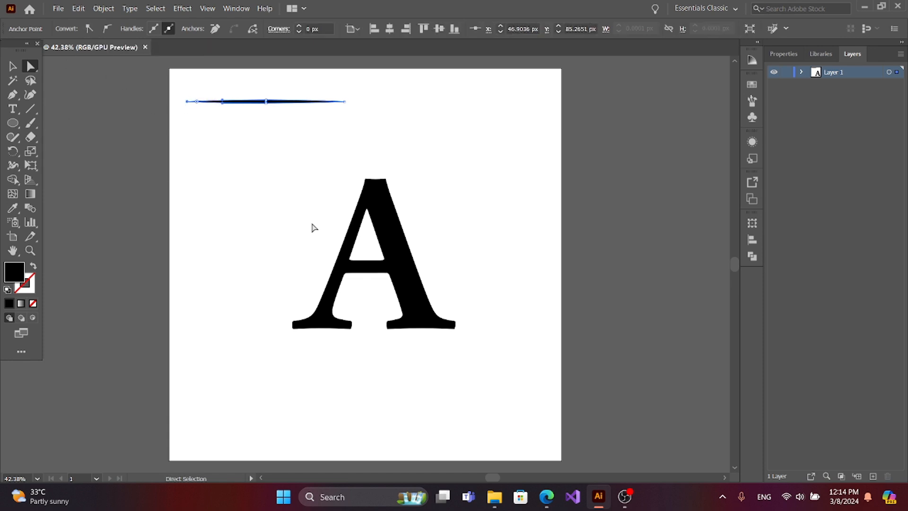
Step: Create a new Art Brush from the pointed ellipse, keeping the default brush options
{"action": "left_click", "coordinate": [751, 102]}
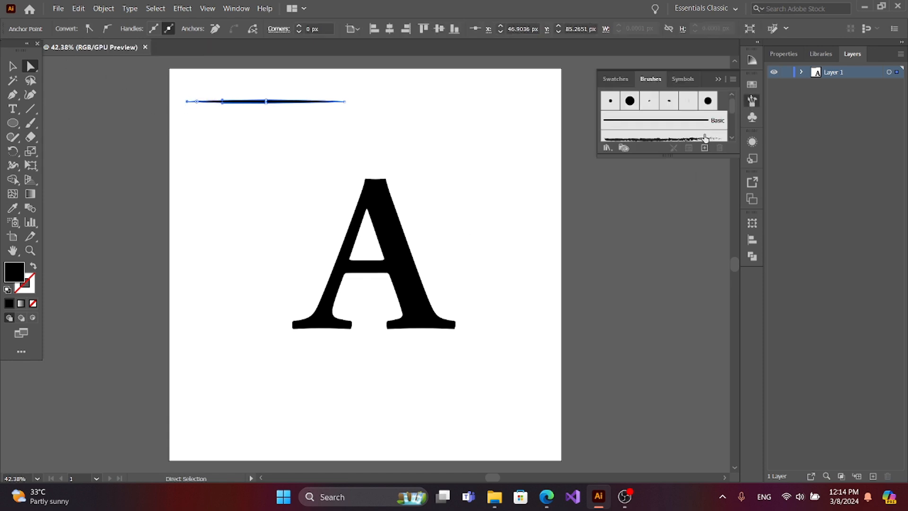
{"action": "left_click", "coordinate": [704, 148]}
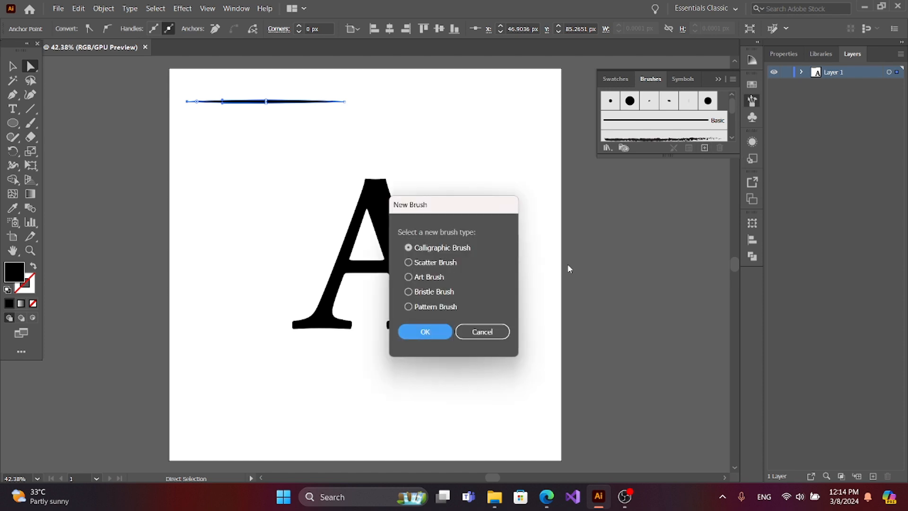
{"action": "left_click", "coordinate": [409, 277]}
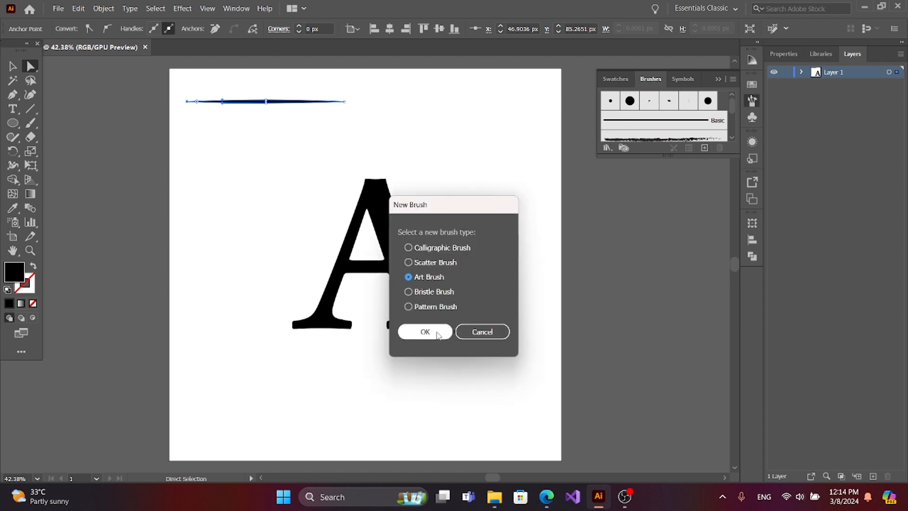
{"action": "left_click", "coordinate": [436, 331]}
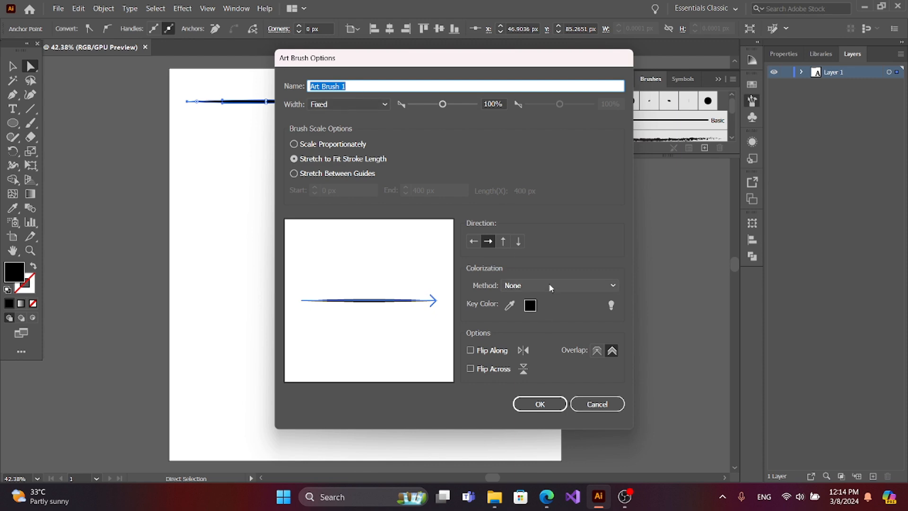
{"action": "left_click", "coordinate": [546, 408]}
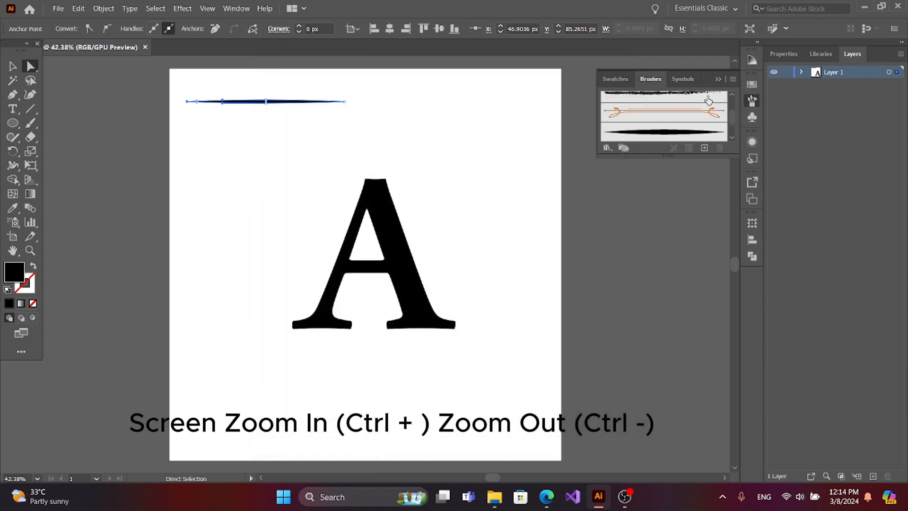
{"action": "left_click", "coordinate": [722, 81]}
Step: Delete the whole pointed ellipse from the artboard
{"action": "key", "text": "v"}
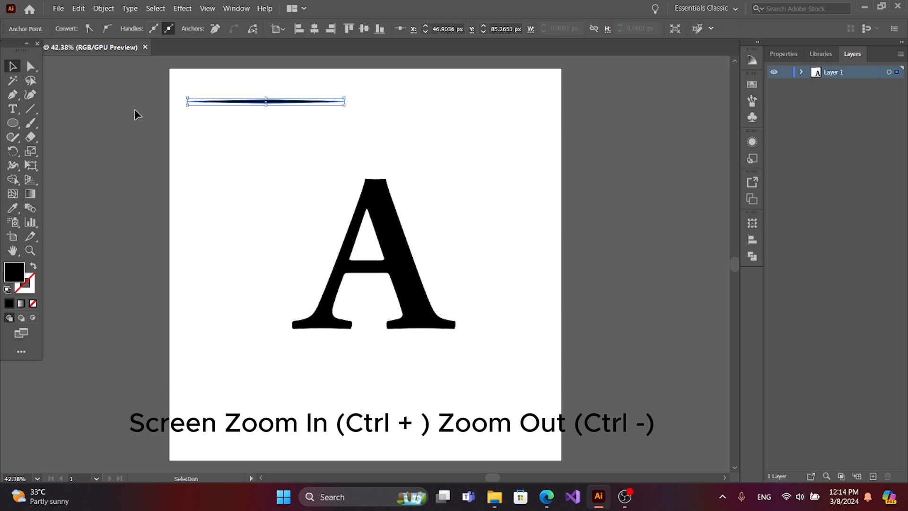
{"action": "key", "text": "Delete"}
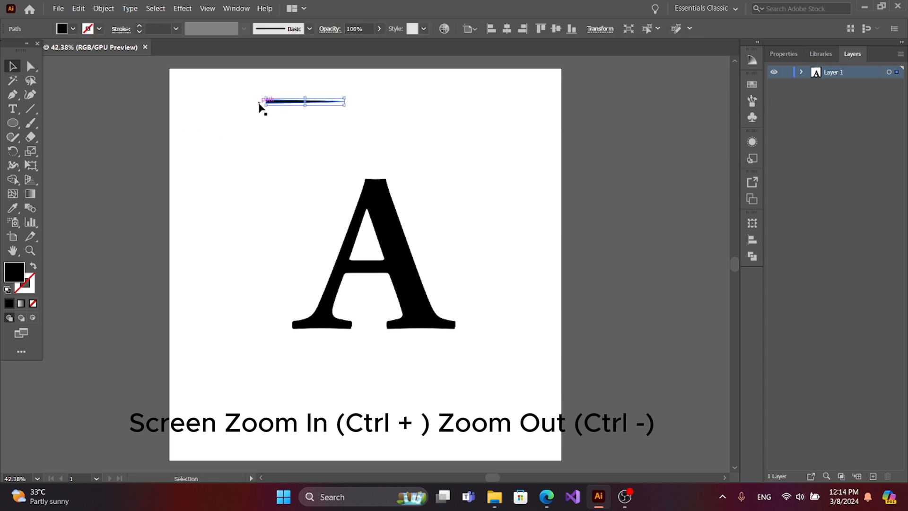
{"action": "key", "text": "Delete"}
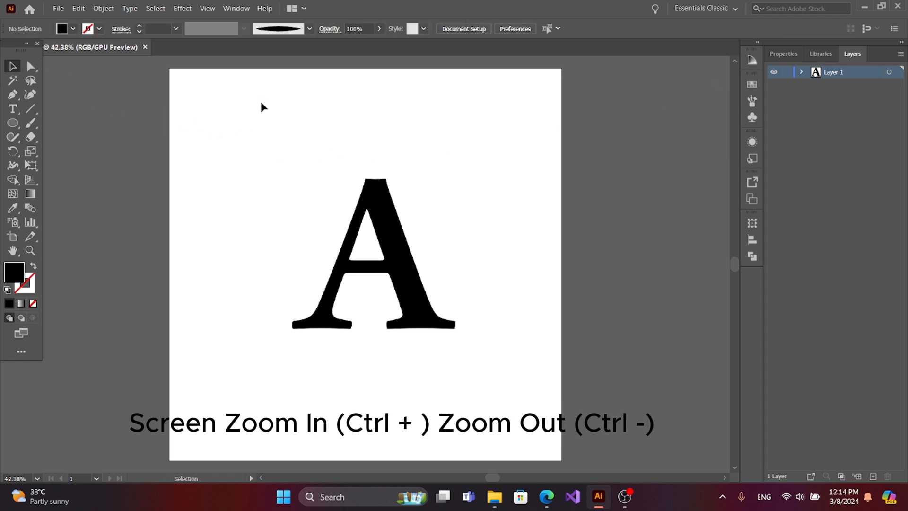
Step: Paint two wavy strokes across the A's crossbar with the new tapered art brush, a long one and a shorter one below it
{"action": "left_click", "coordinate": [29, 124]}
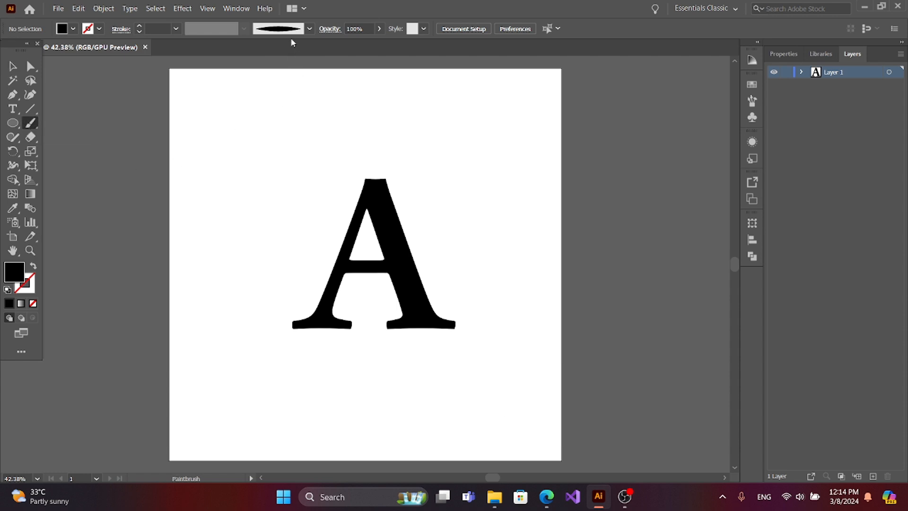
{"action": "left_click", "coordinate": [309, 29]}
{"action": "left_click", "coordinate": [277, 50]}
{"action": "left_click_drag", "start_coordinate": [195, 151], "coordinate": [295, 99]}
{"action": "key", "text": "ctrl+z"}
{"action": "key", "text": "ctrl+equal"}
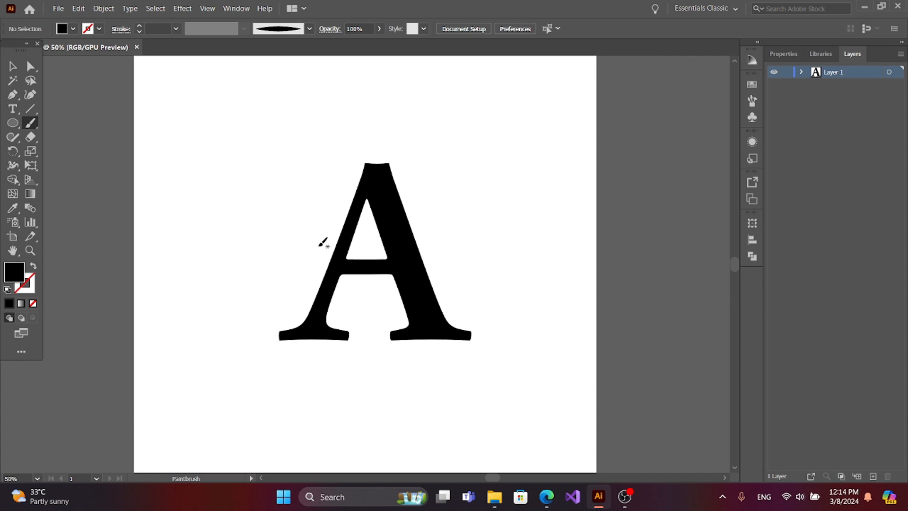
{"action": "key", "text": "ctrl+equal"}
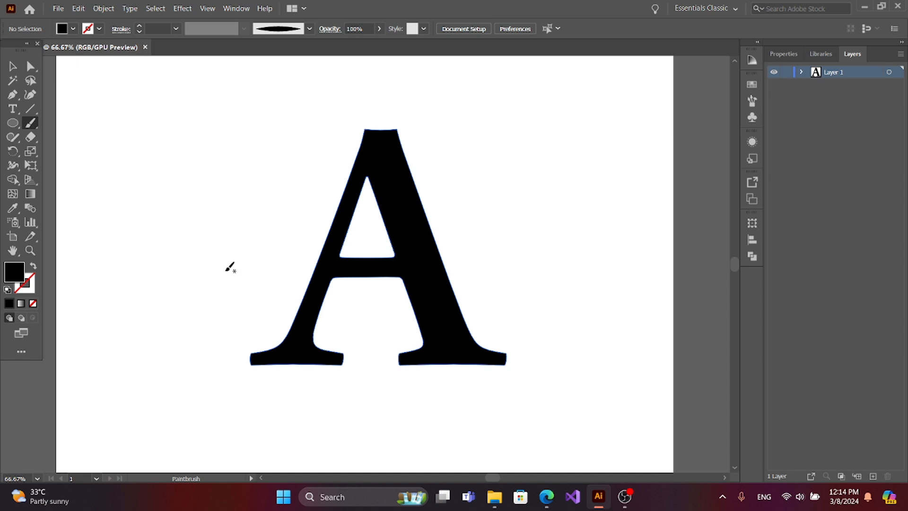
{"action": "mouse_move", "coordinate": [219, 279]}
{"action": "left_mouse_down"}
{"action": "mouse_move", "coordinate": [313, 285]}
{"action": "mouse_move", "coordinate": [436, 233]}
{"action": "mouse_move", "coordinate": [533, 240]}
{"action": "left_mouse_up"}
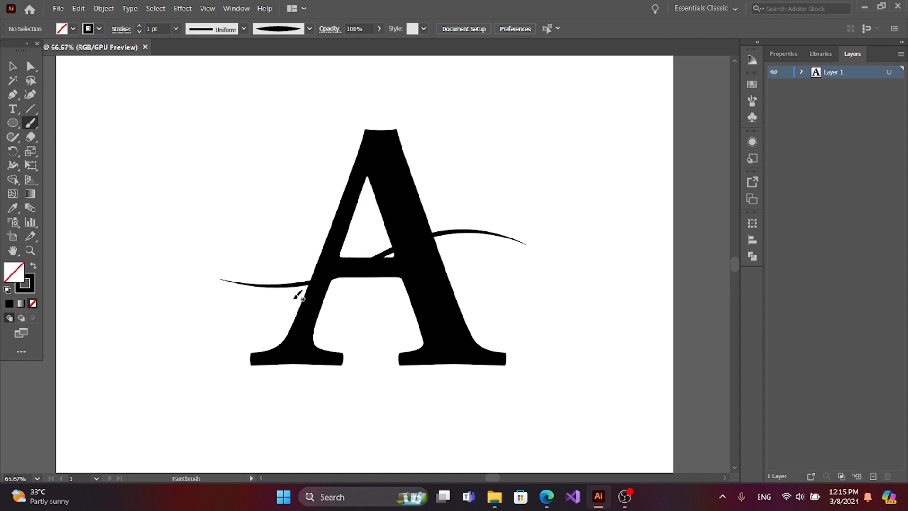
{"action": "mouse_move", "coordinate": [282, 299]}
{"action": "left_mouse_down"}
{"action": "mouse_move", "coordinate": [358, 287]}
{"action": "mouse_move", "coordinate": [448, 251]}
{"action": "mouse_move", "coordinate": [468, 251]}
{"action": "left_mouse_up"}
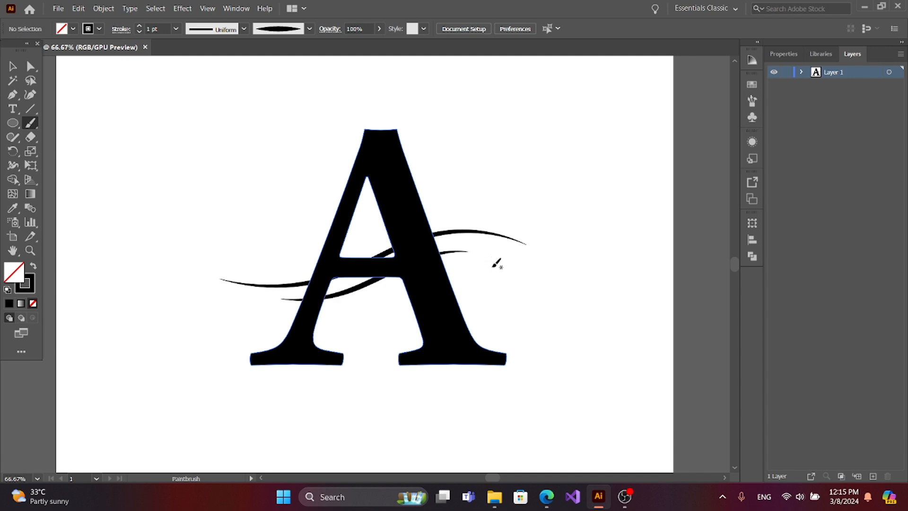
Step: Set the stroke weight of the long upper wavy stroke to 2 pt
{"action": "left_click", "coordinate": [13, 67]}
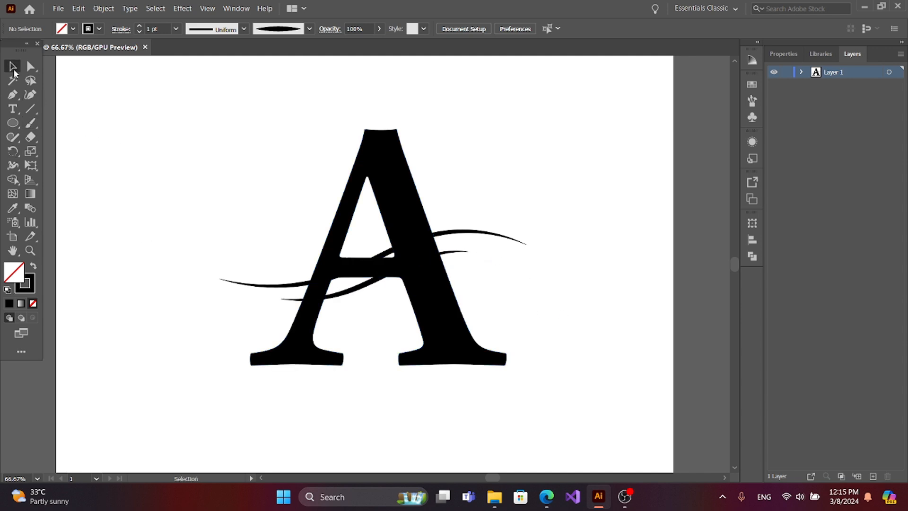
{"action": "left_click", "coordinate": [378, 260]}
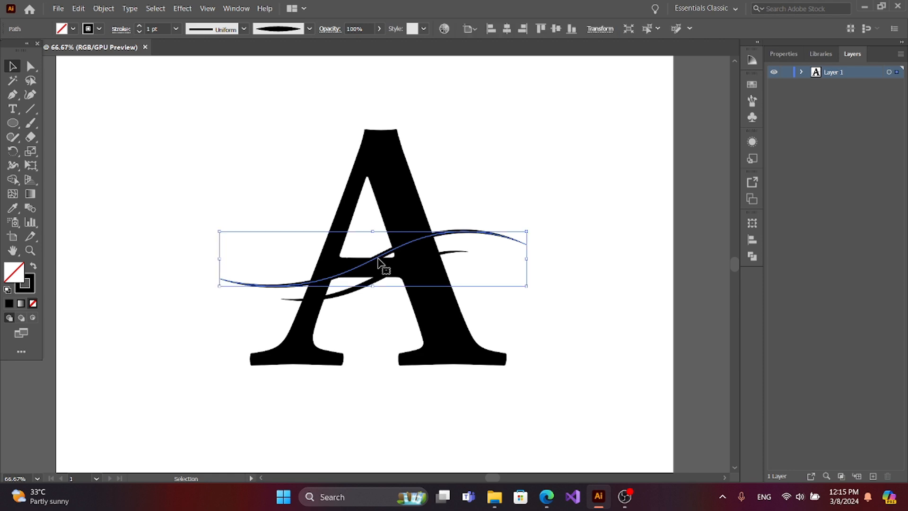
{"action": "left_click", "coordinate": [140, 27]}
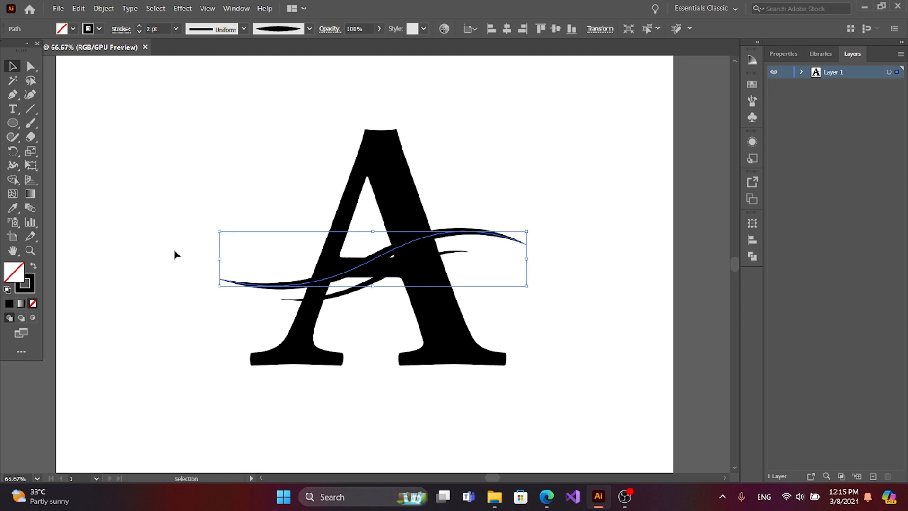
{"action": "left_click", "coordinate": [169, 262]}
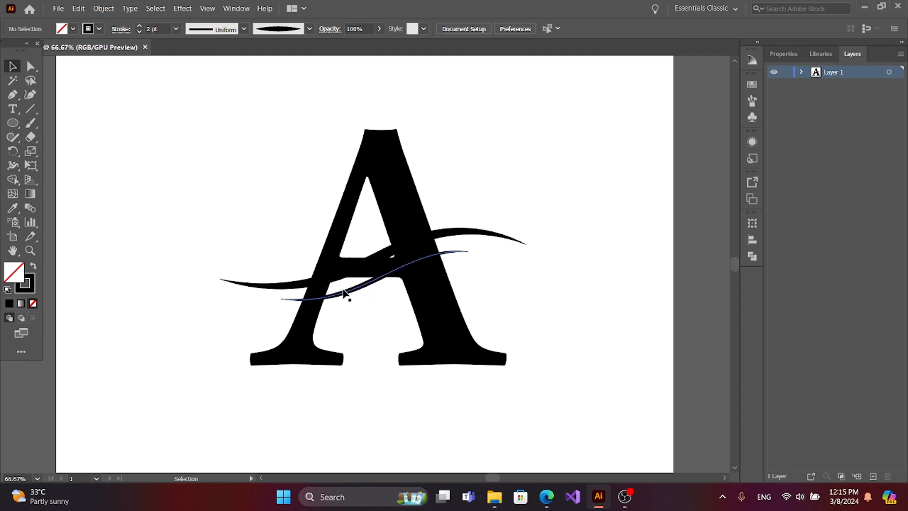
{"action": "left_click", "coordinate": [346, 295]}
{"action": "left_click", "coordinate": [169, 261]}
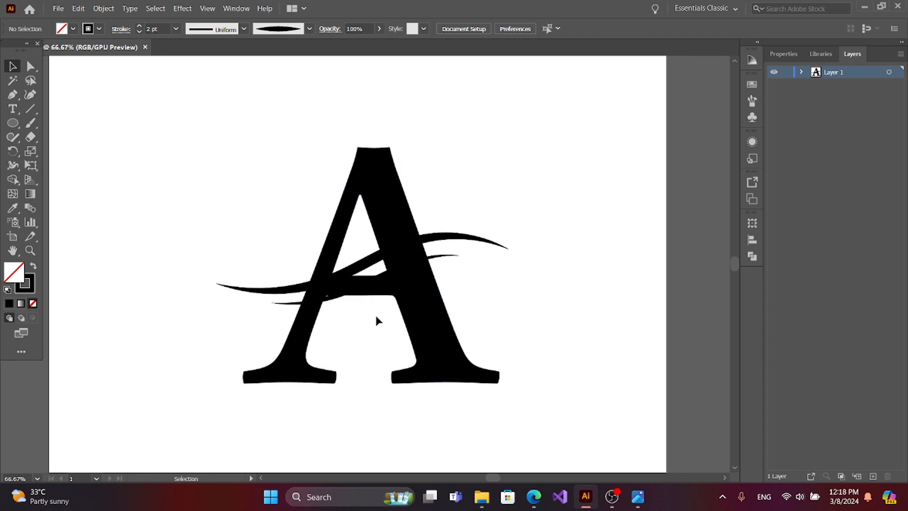
Step: Draw a straight path along the inner edge of the A's thick right stem, from above the upper swoosh to below the crossbar
{"action": "left_click", "coordinate": [13, 95]}
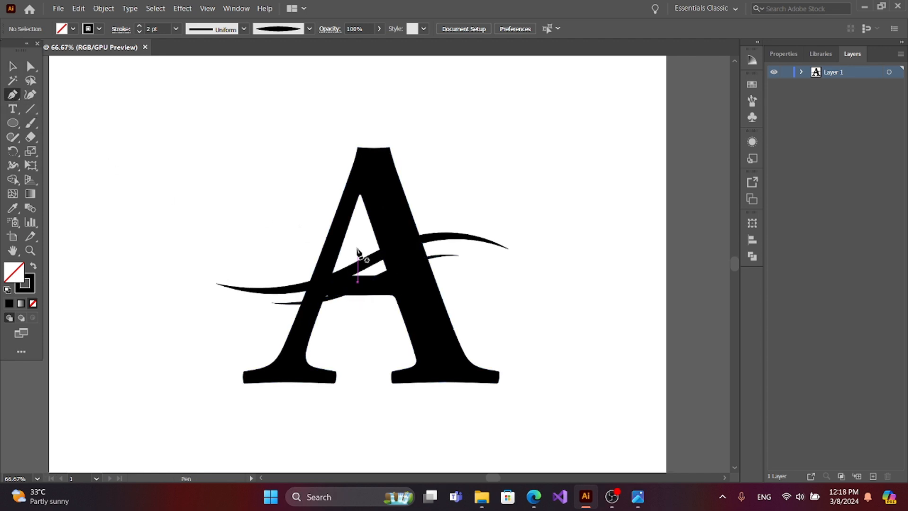
{"action": "left_click", "coordinate": [376, 237]}
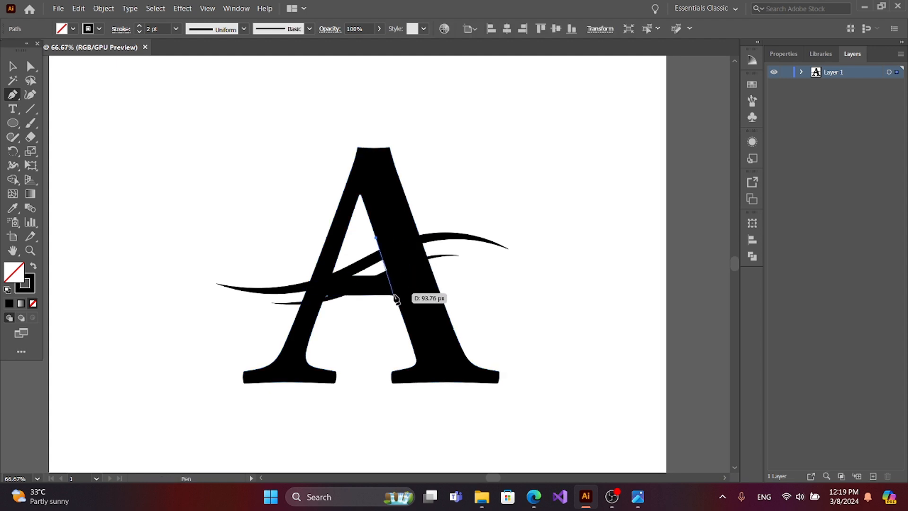
{"action": "left_click", "coordinate": [401, 313]}
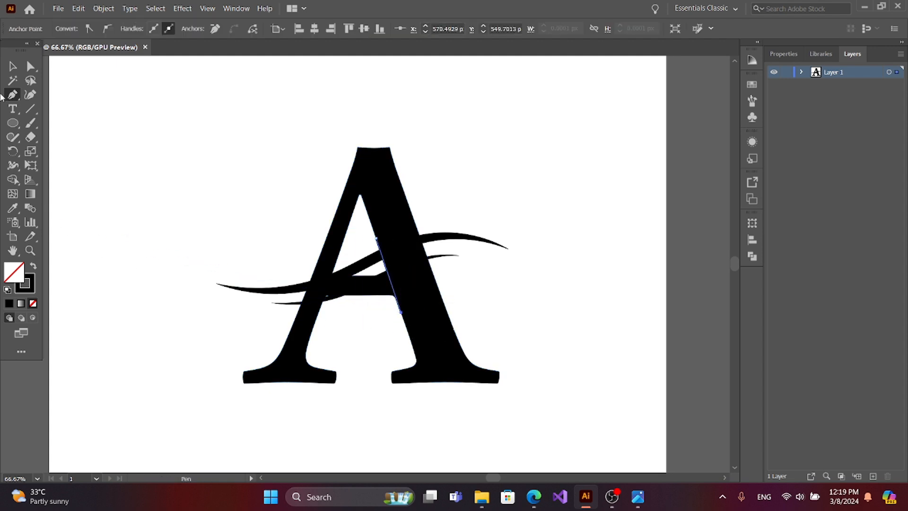
{"action": "left_click", "coordinate": [12, 67]}
{"action": "left_click", "coordinate": [260, 181]}
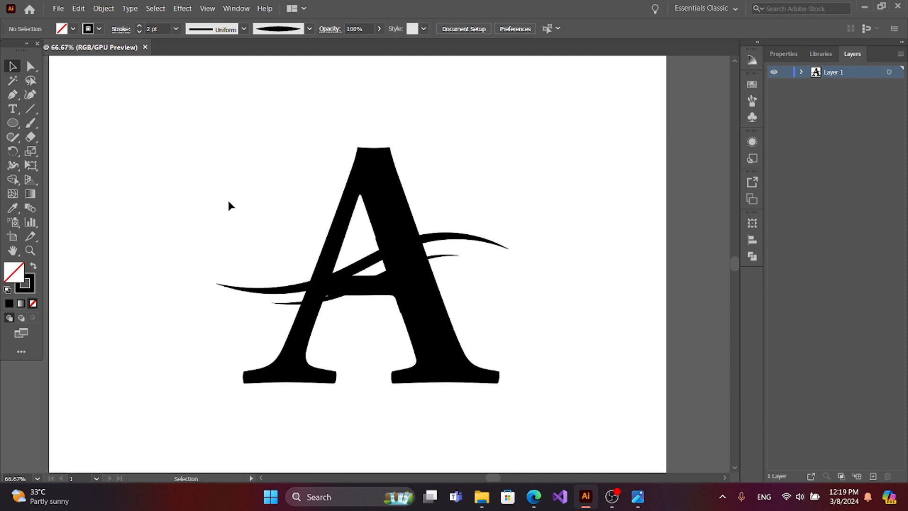
Step: Expand the appearance of both wavy brush strokes into filled shapes
{"action": "left_click_drag", "start_coordinate": [204, 225], "coordinate": [283, 308]}
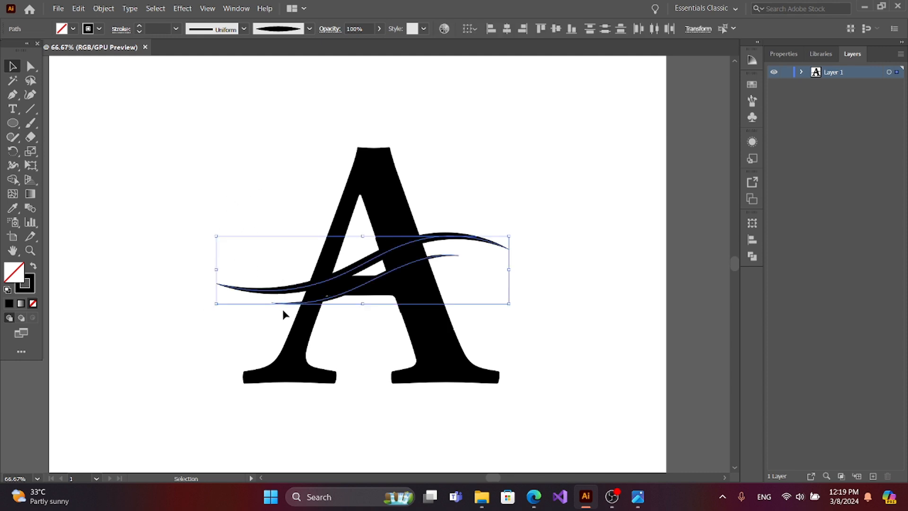
{"action": "left_click", "coordinate": [103, 8]}
{"action": "left_click", "coordinate": [151, 155]}
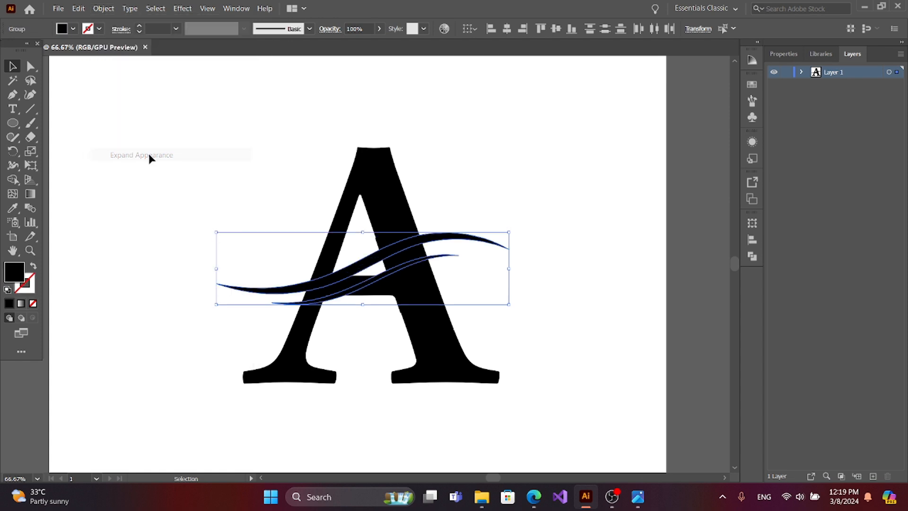
{"action": "left_click", "coordinate": [181, 176]}
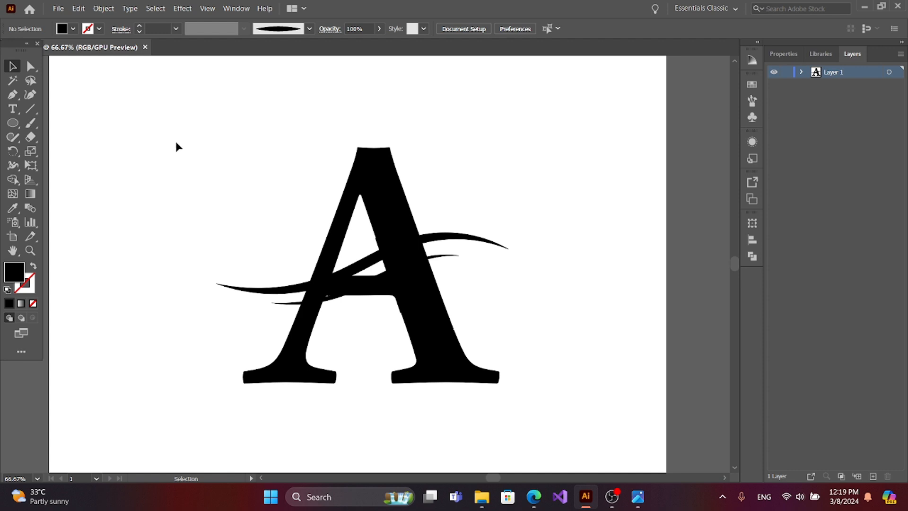
Step: Remove the parts of the A between the two swooshes and the crossbar remnant below them with the Shape Builder tool
{"action": "left_click_drag", "start_coordinate": [165, 104], "coordinate": [560, 415]}
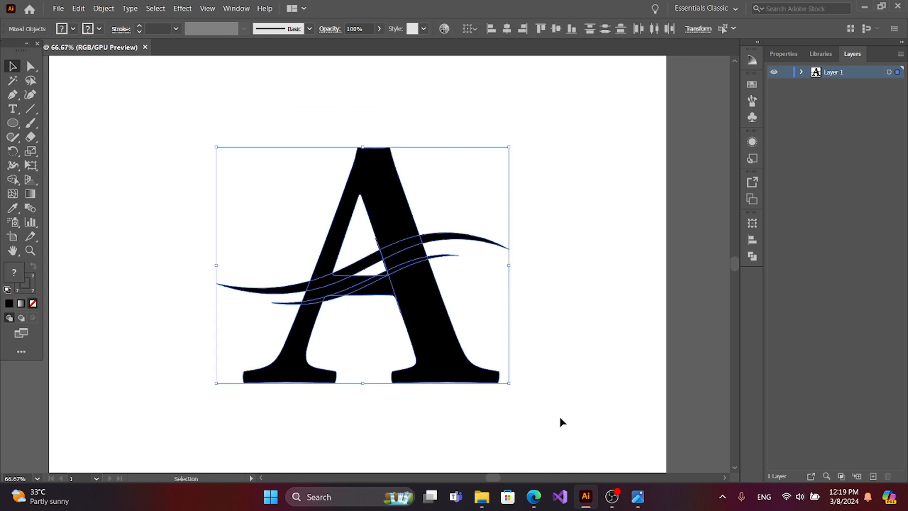
{"action": "left_click", "coordinate": [8, 180]}
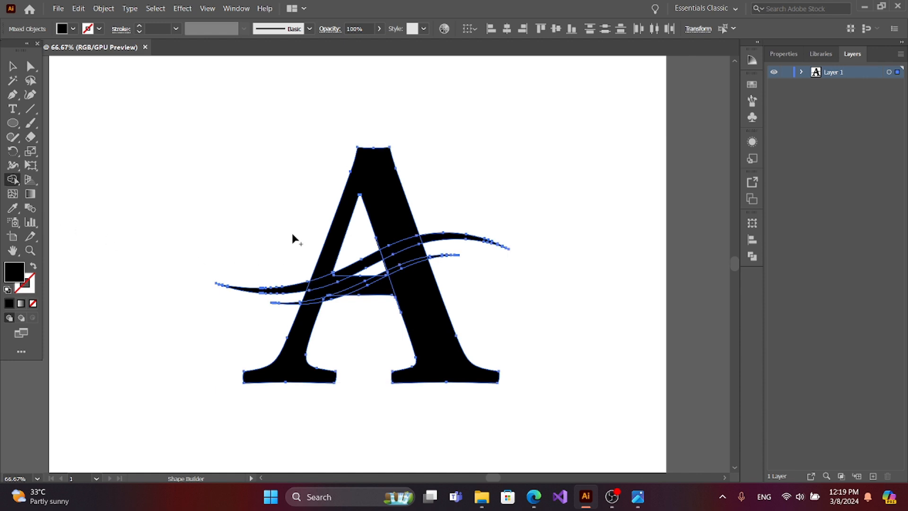
{"action": "key", "text": "ctrl+equal"}
{"action": "key", "text": "alt"}
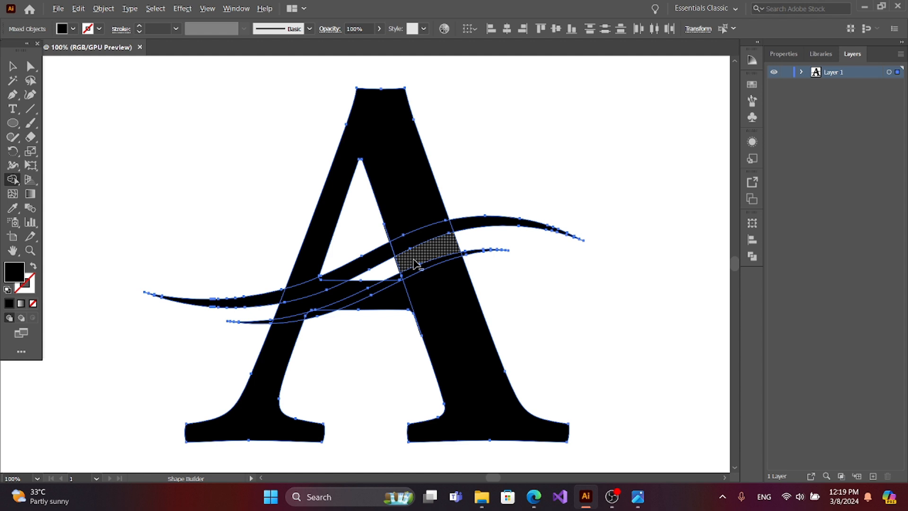
{"action": "left_click", "coordinate": [414, 263], "text": "alt"}
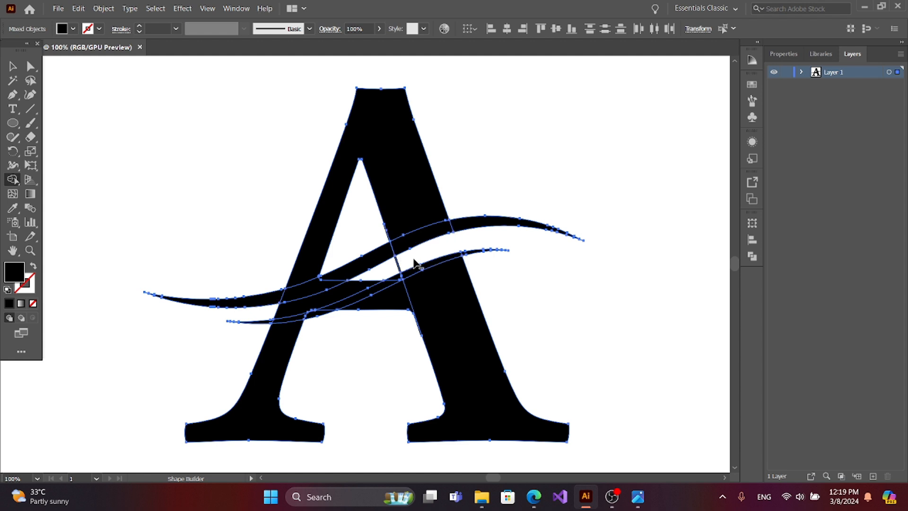
{"action": "left_click", "coordinate": [348, 293], "text": "alt"}
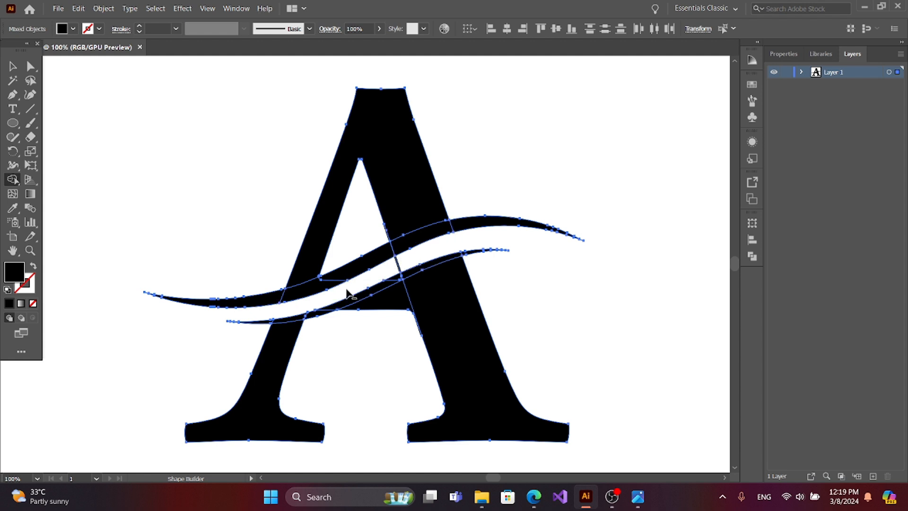
{"action": "left_click", "coordinate": [397, 305], "text": "alt"}
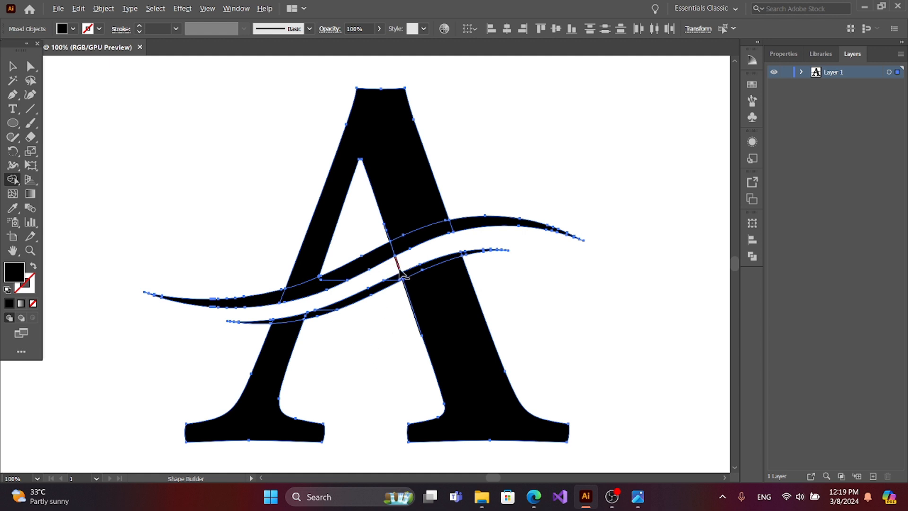
Step: Delete the leftover straight path along the inner edge of the A's right stem
{"action": "key", "text": "v"}
{"action": "left_click", "coordinate": [64, 99]}
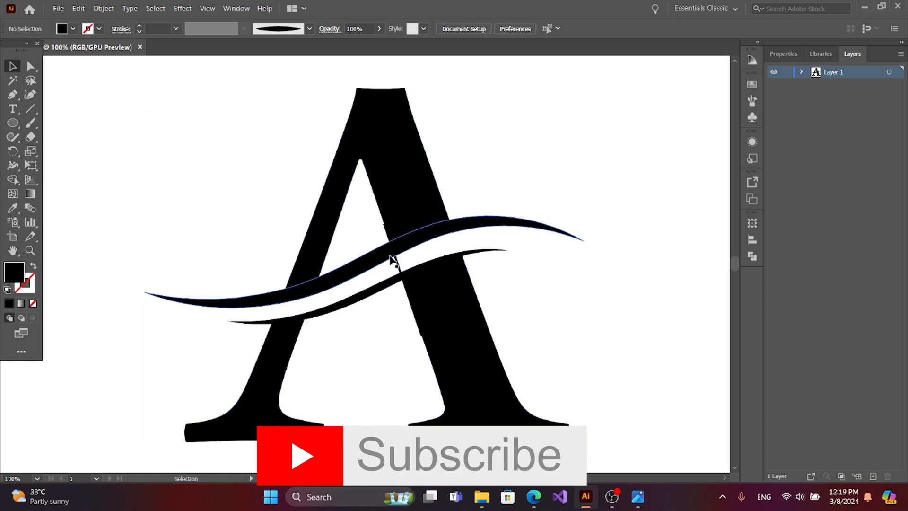
{"action": "left_click", "coordinate": [397, 262]}
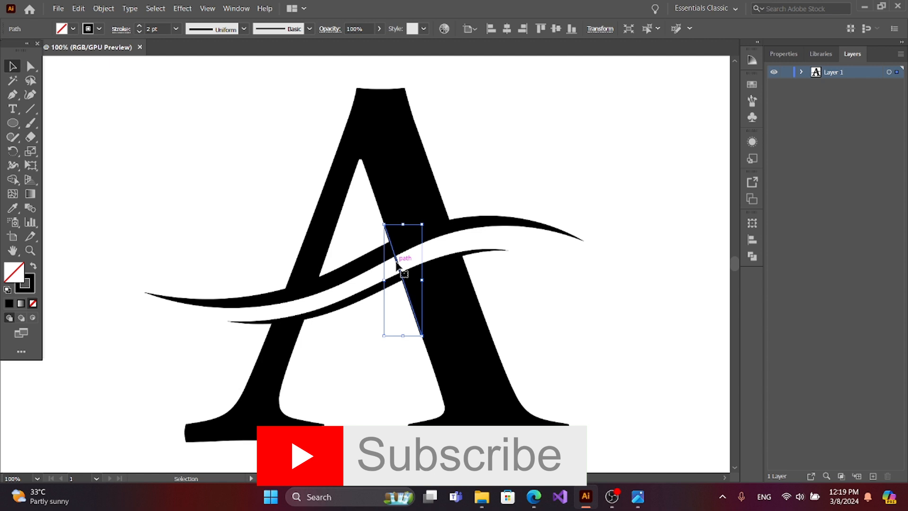
{"action": "key", "text": "Delete"}
Step: Unite all pieces of the A and the swooshes using the Pathfinder Unite shape mode
{"action": "key", "text": "ctrl+minus"}
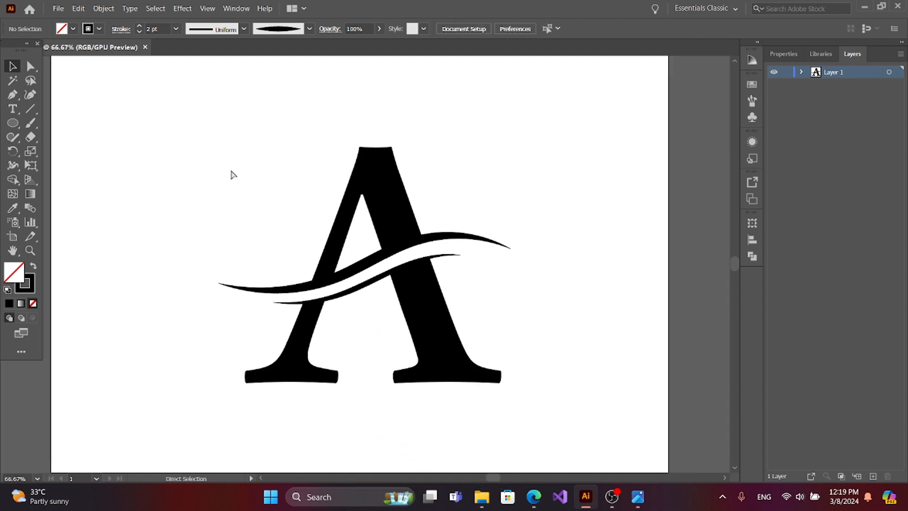
{"action": "key", "text": "ctrl+minus"}
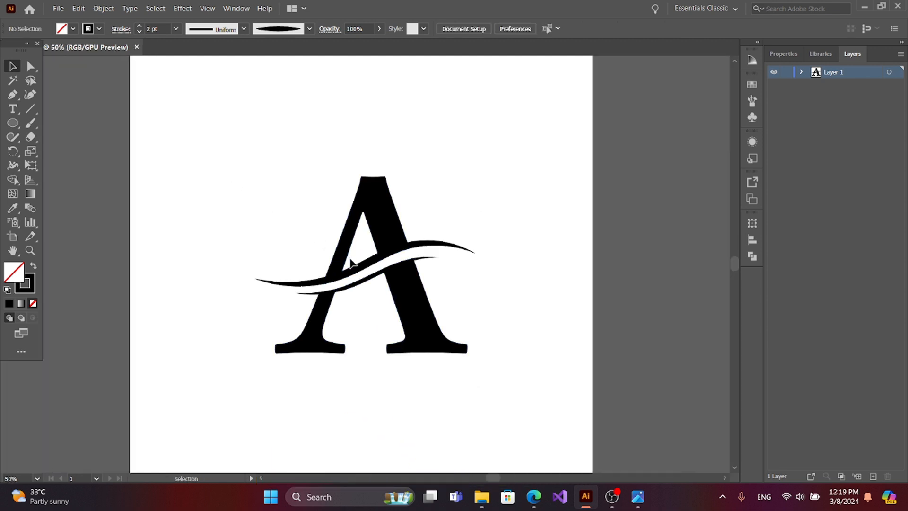
{"action": "left_click", "coordinate": [379, 273]}
{"action": "left_click_drag", "start_coordinate": [214, 140], "coordinate": [535, 398]}
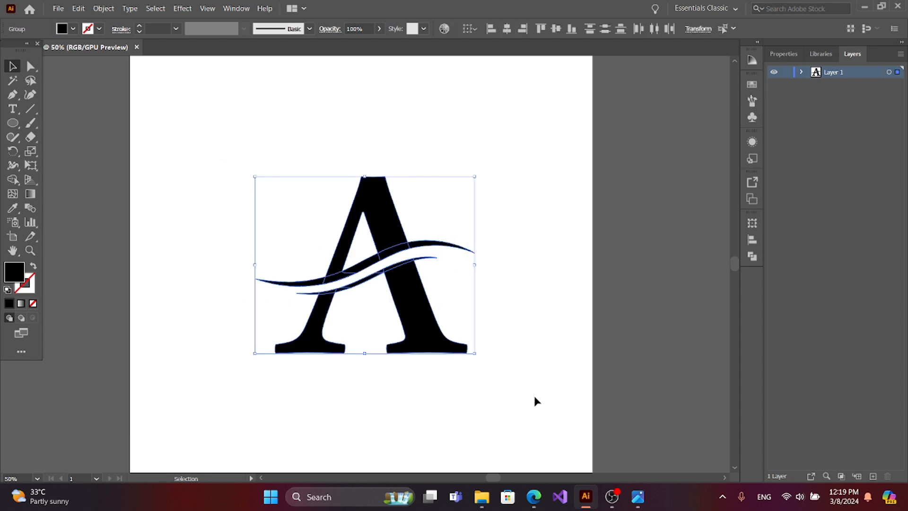
{"action": "left_click", "coordinate": [756, 261]}
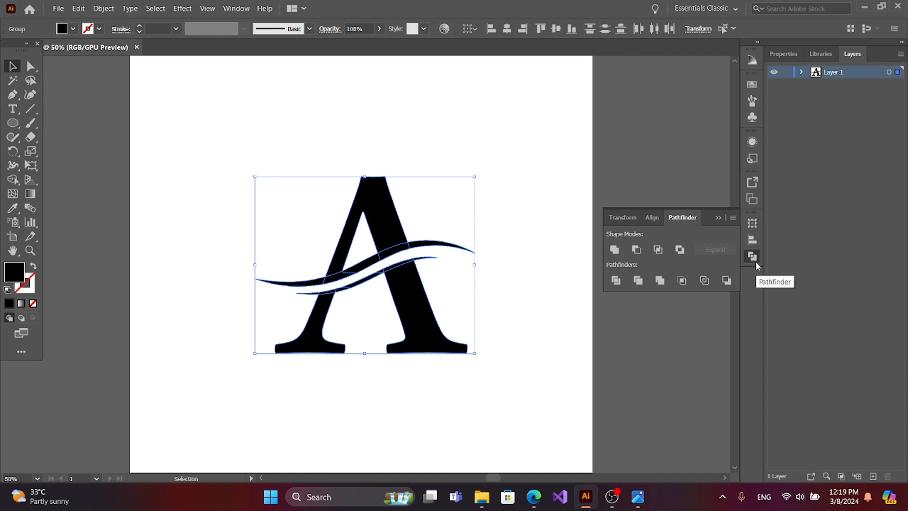
{"action": "left_click", "coordinate": [614, 250]}
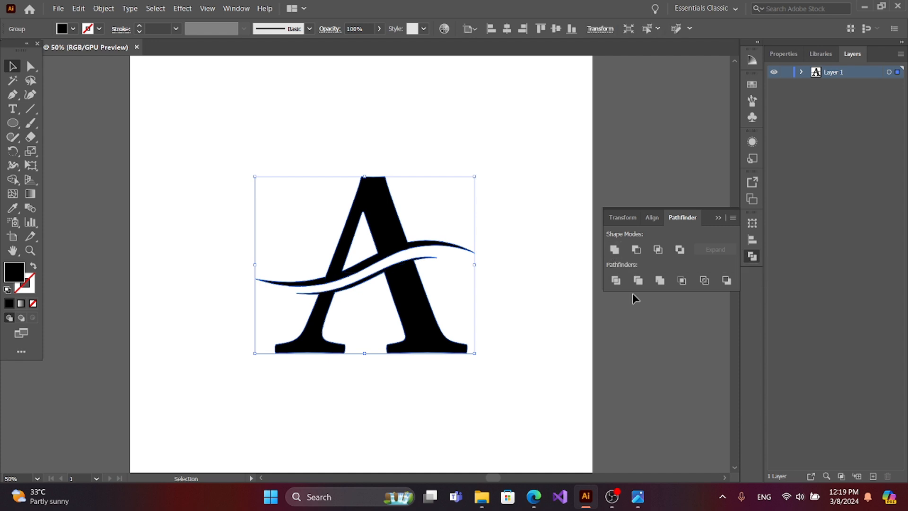
{"action": "left_click", "coordinate": [718, 217]}
Step: Round the two corners at the A's apex into a smooth top, the left one by about 34 px
{"action": "key", "text": "ctrl+equal"}
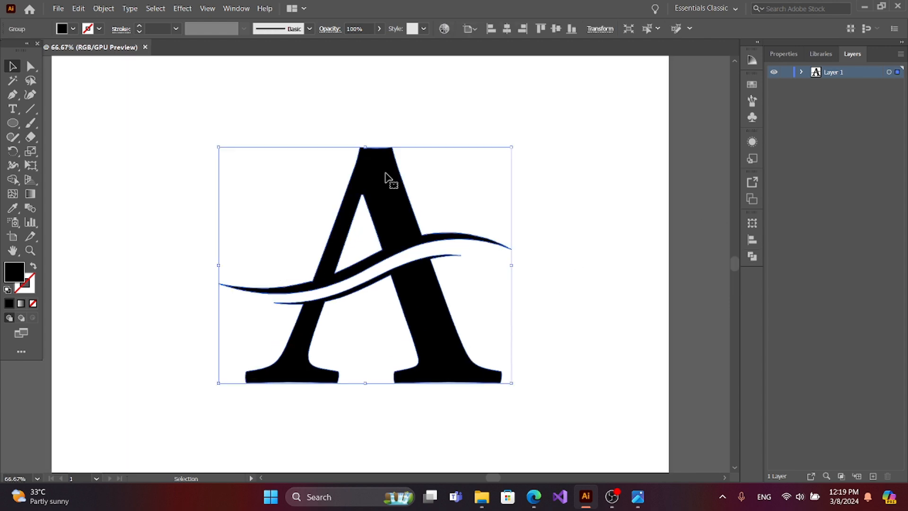
{"action": "left_click", "coordinate": [31, 67]}
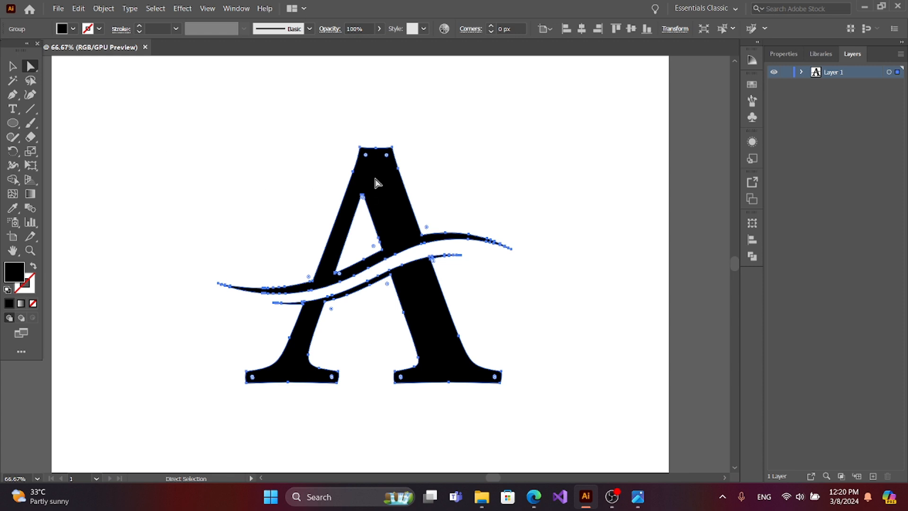
{"action": "key", "text": "ctrl+equal"}
{"action": "left_click", "coordinate": [363, 98]}
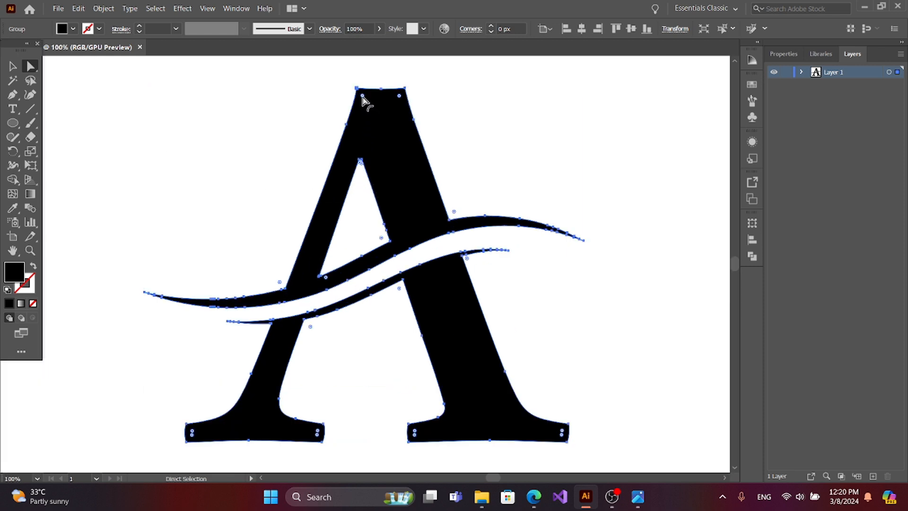
{"action": "left_click_drag", "start_coordinate": [363, 99], "coordinate": [385, 136]}
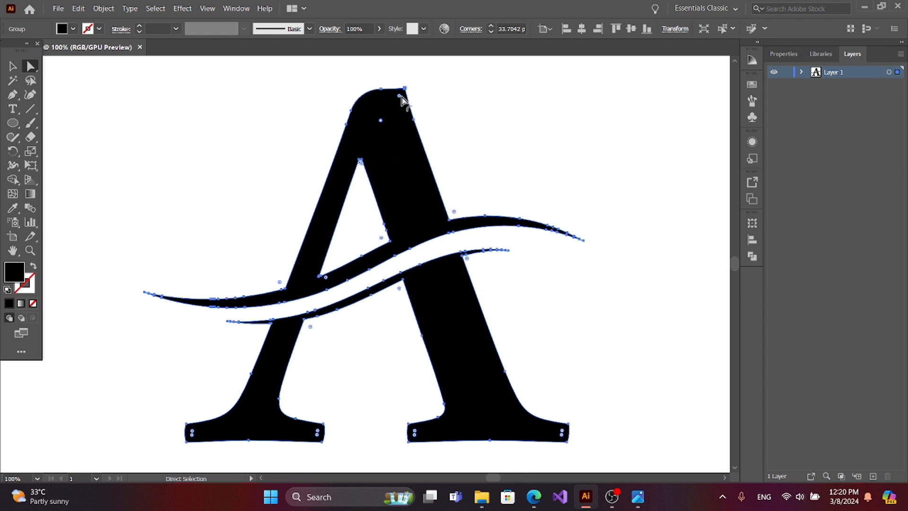
{"action": "left_click_drag", "start_coordinate": [401, 98], "coordinate": [381, 142]}
Step: Draw a circle from the centre of the A around the whole letter, with a black stroke and no fill
{"action": "left_click", "coordinate": [10, 125]}
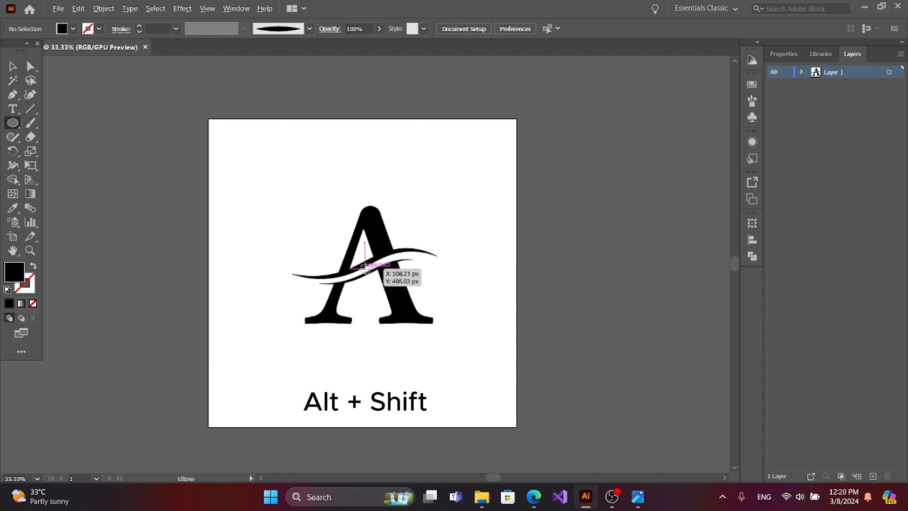
{"action": "left_click_drag", "start_coordinate": [365, 269], "coordinate": [418, 351]}
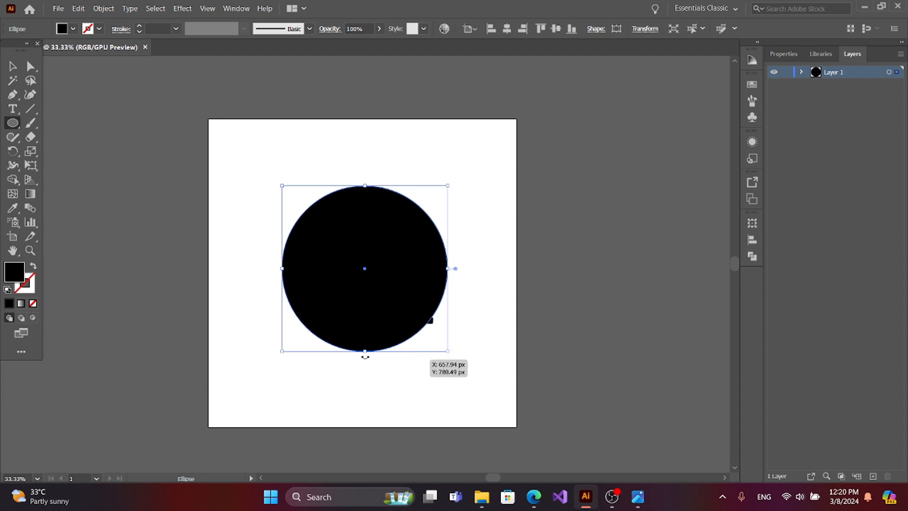
{"action": "left_click", "coordinate": [34, 267]}
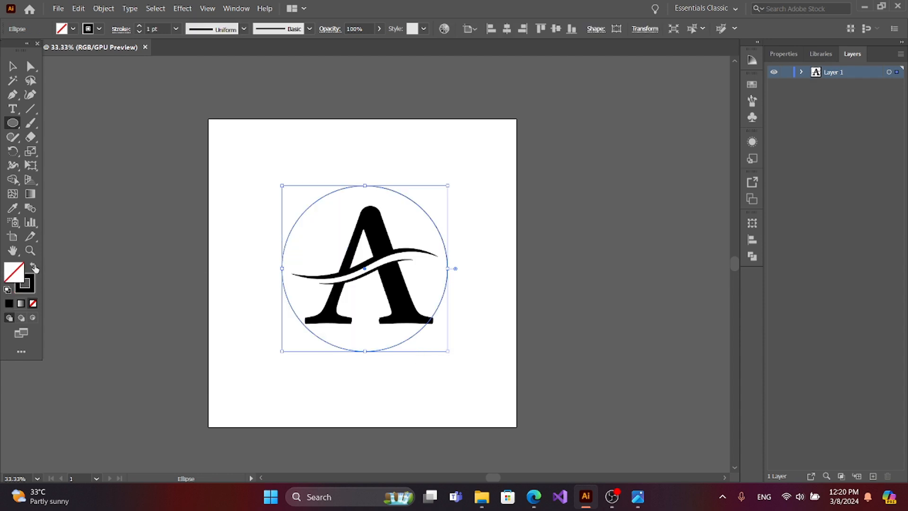
Step: Set the circle's stroke weight to 25 pt
{"action": "left_click_drag", "start_coordinate": [140, 28], "coordinate": [140, 28]}
{"action": "left_click", "coordinate": [140, 27]}
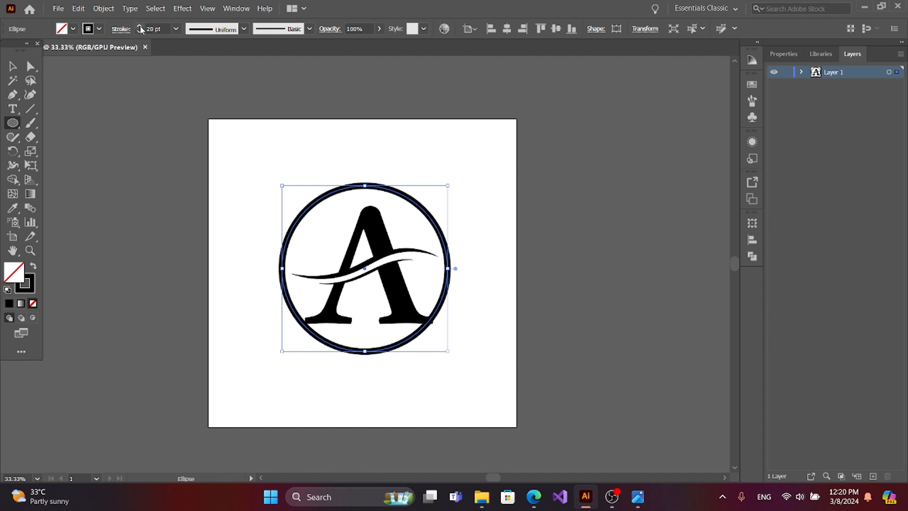
{"action": "left_click", "coordinate": [140, 27]}
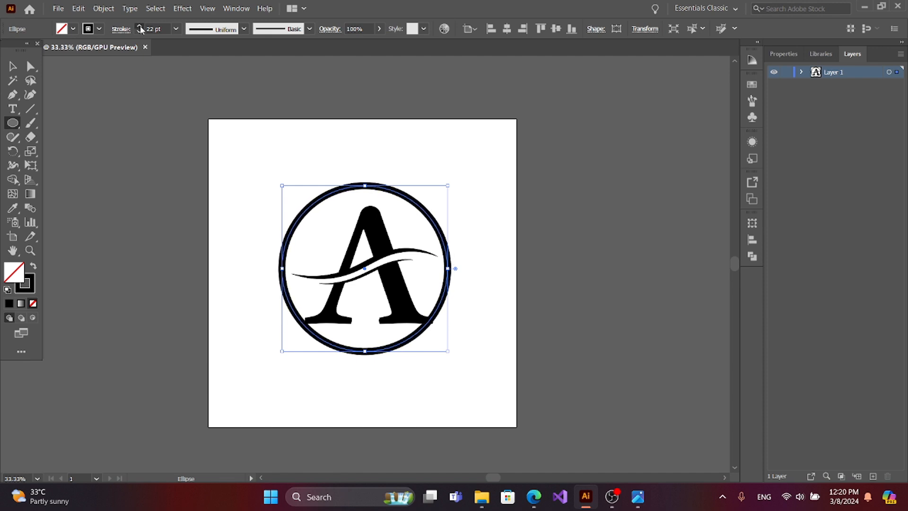
{"action": "left_click", "coordinate": [140, 27]}
{"action": "left_click", "coordinate": [140, 27]}
{"action": "left_click", "coordinate": [140, 27]}
{"action": "left_click", "coordinate": [140, 27]}
Step: Copy the circle around the A and paste the copy in front of it
{"action": "left_click", "coordinate": [13, 66]}
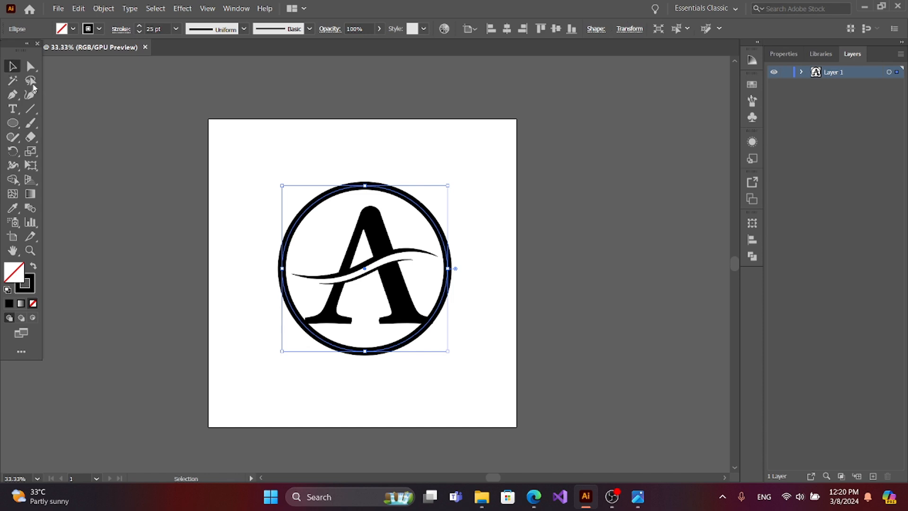
{"action": "left_click", "coordinate": [334, 203]}
{"action": "left_click", "coordinate": [330, 195]}
{"action": "left_click", "coordinate": [78, 8]}
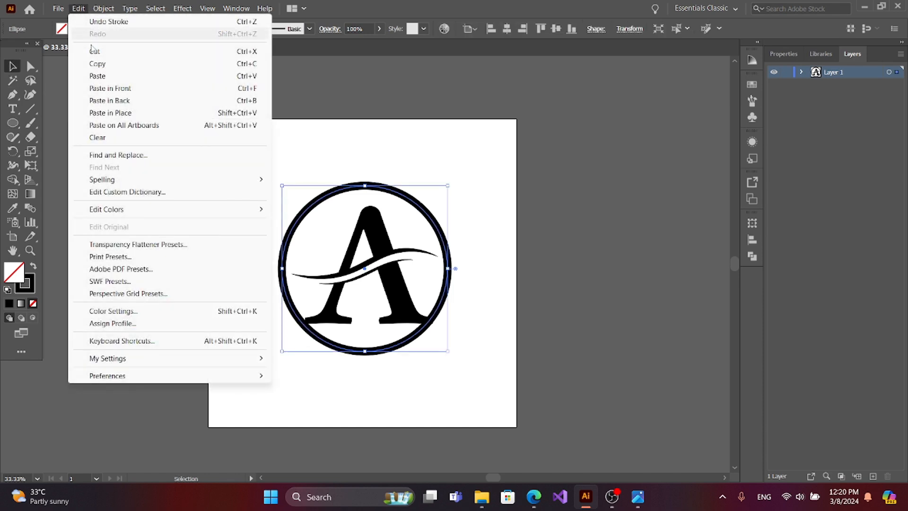
{"action": "left_click", "coordinate": [98, 64]}
{"action": "left_click", "coordinate": [78, 8]}
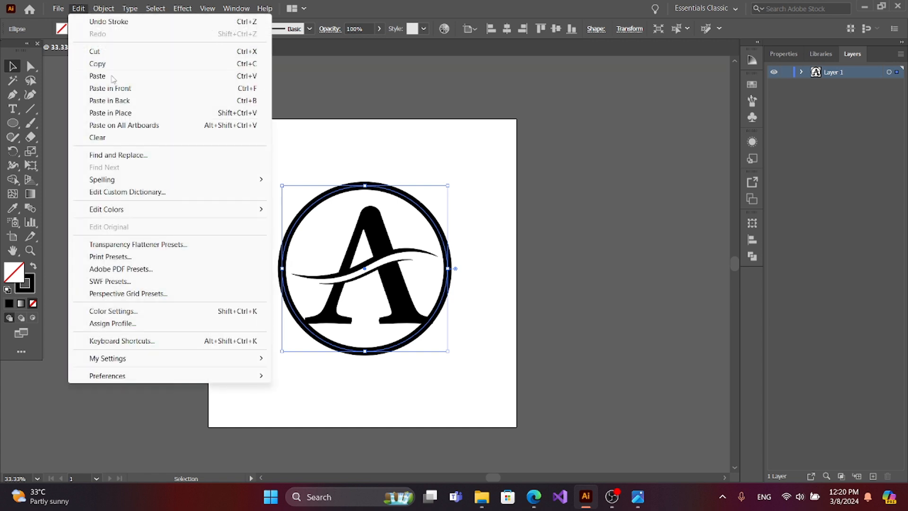
{"action": "left_click", "coordinate": [102, 87]}
Step: Enlarge the circle copy to form a second, concentric outer ring with a narrow gap around the first one
{"action": "left_click", "coordinate": [179, 166]}
{"action": "left_click", "coordinate": [298, 223]}
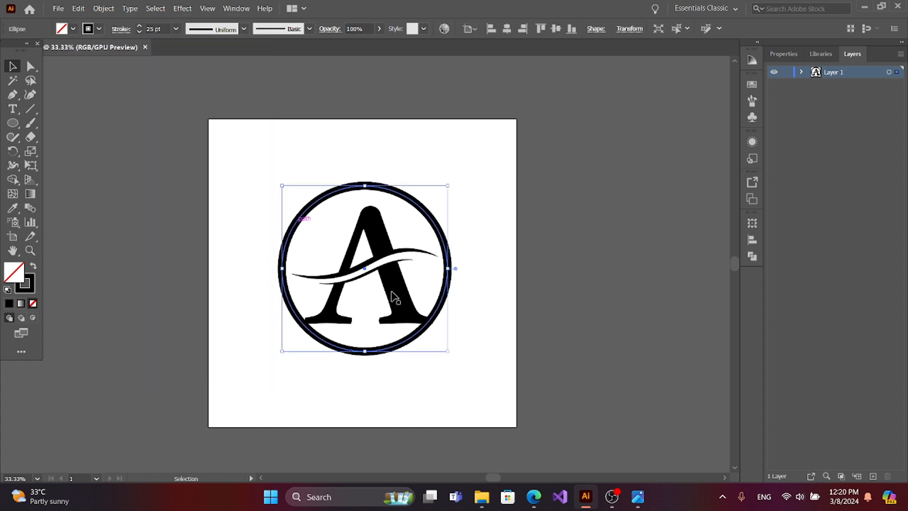
{"action": "left_click_drag", "start_coordinate": [448, 351], "coordinate": [462, 365]}
{"action": "key", "text": "ctrl+a"}
{"action": "left_click", "coordinate": [250, 230]}
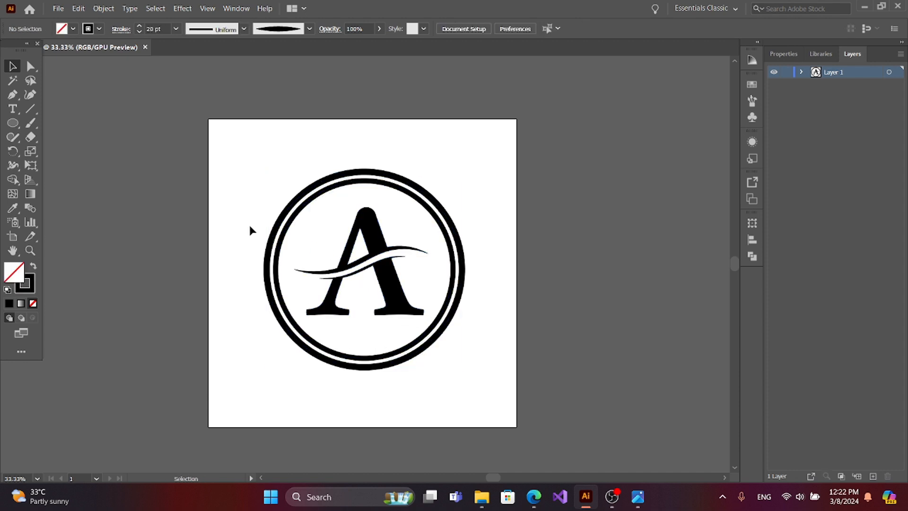
Step: Start exporting the finished logo artwork with Export for Screens
{"action": "left_click", "coordinate": [58, 8]}
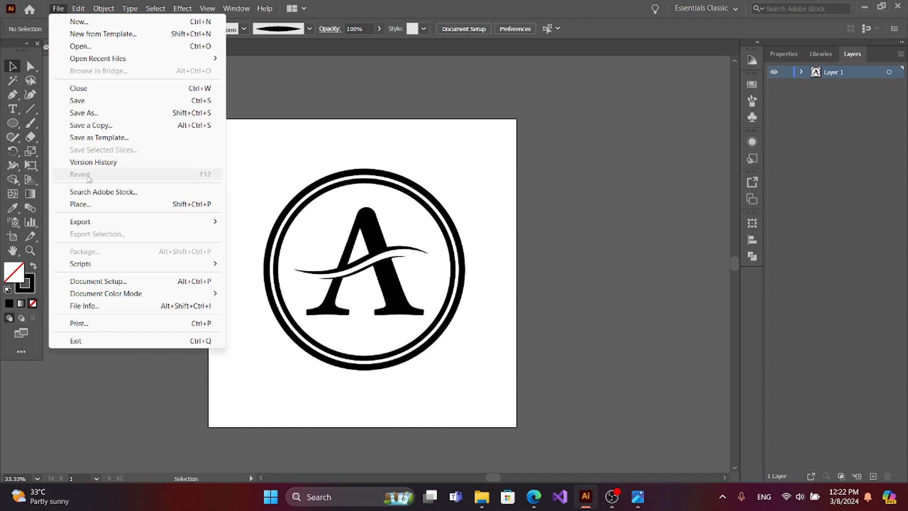
{"action": "mouse_move", "coordinate": [106, 227]}
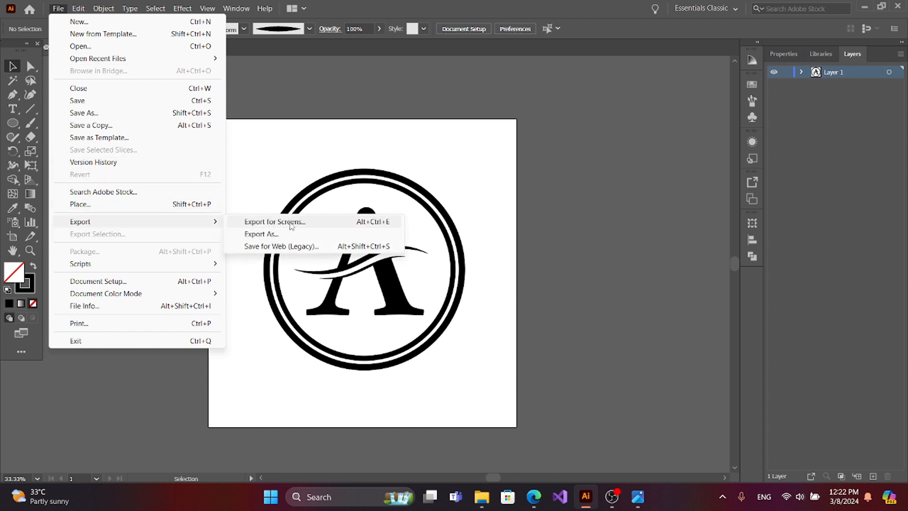
{"action": "left_click", "coordinate": [284, 222]}
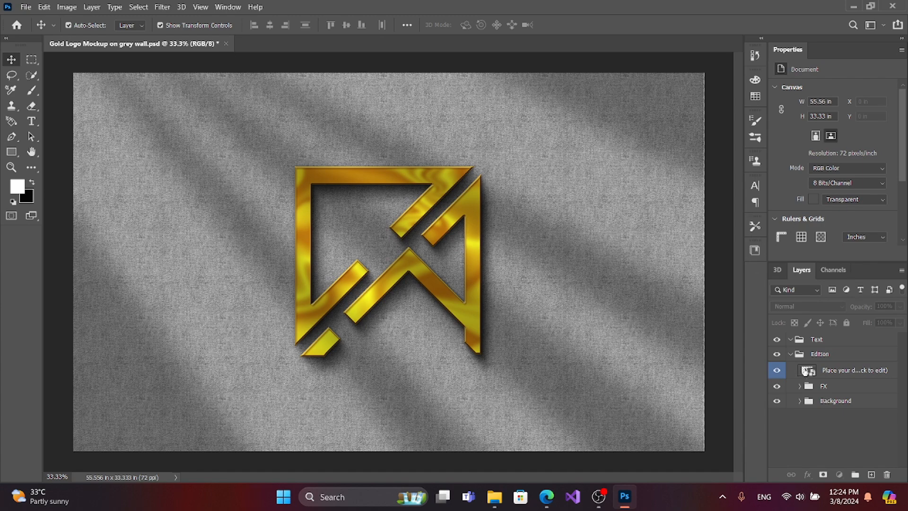
Step: Switch to Photoshop, open the design smart object of the gold logo mockup and place 33.png in it as an embedded layer
{"action": "double_click", "coordinate": [805, 371]}
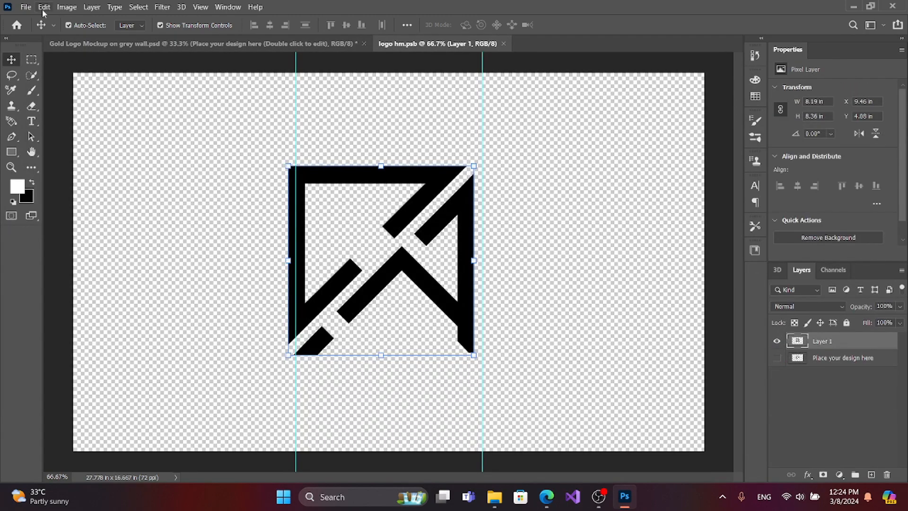
{"action": "left_click", "coordinate": [26, 6]}
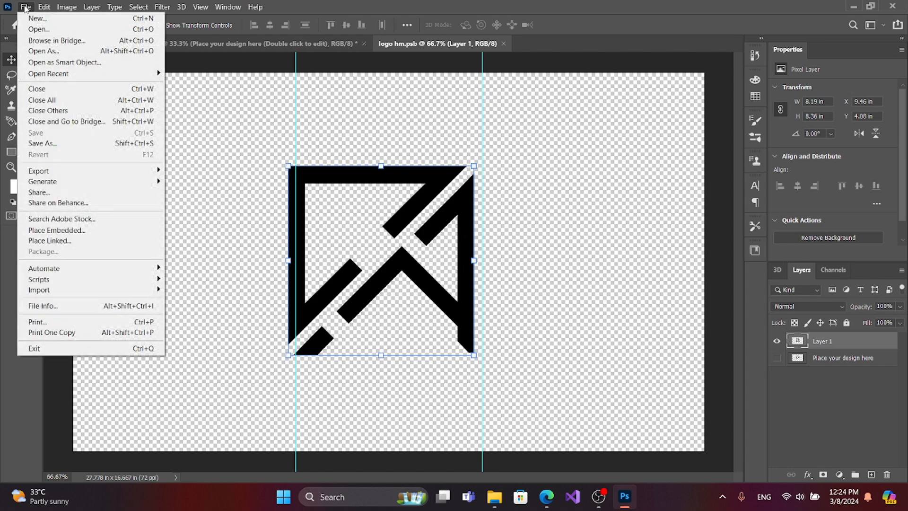
{"action": "left_click", "coordinate": [63, 229]}
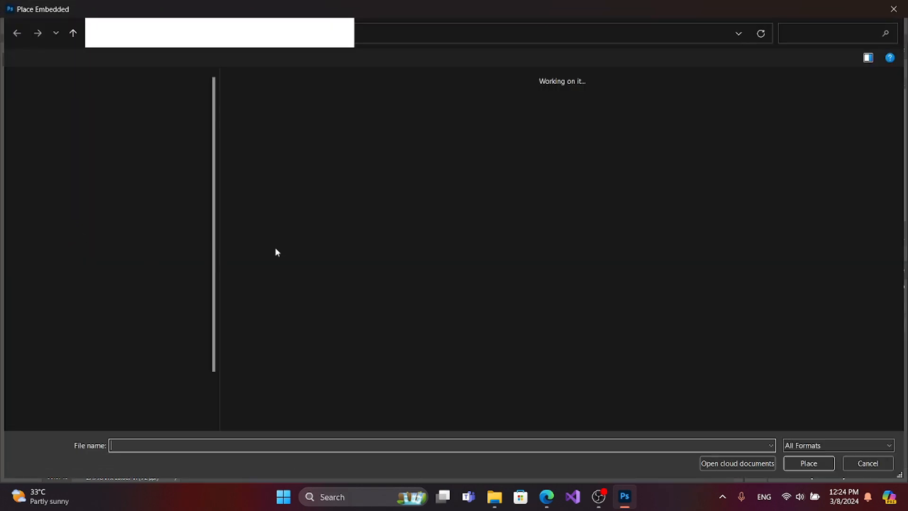
{"action": "left_click", "coordinate": [364, 99]}
{"action": "left_click", "coordinate": [808, 463]}
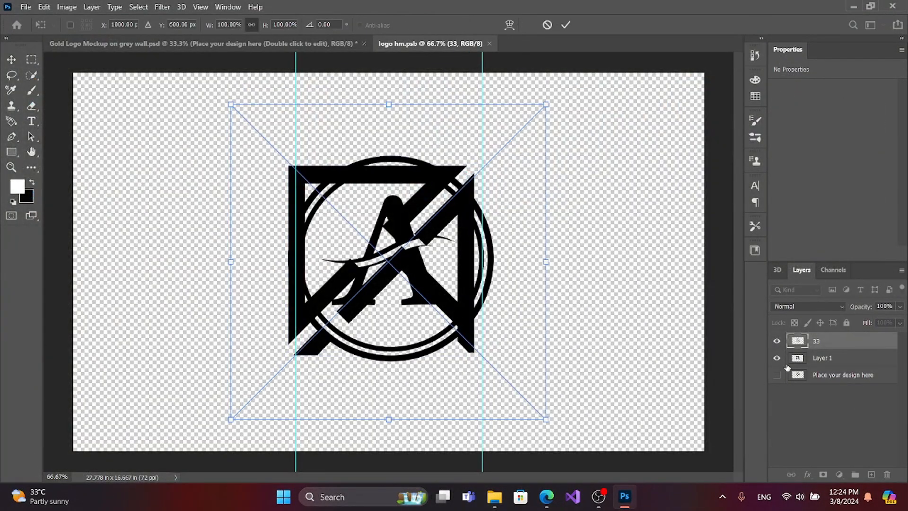
{"action": "key", "text": "Return"}
Step: Hide the old arrow logo on Layer 1 and scale the placed A logo up proportionally to 142.44%
{"action": "key", "text": "ctrl+t"}
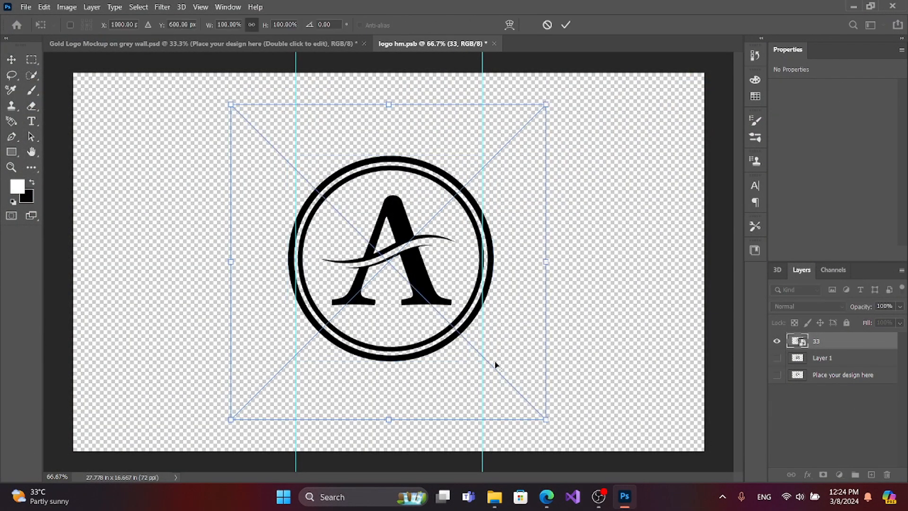
{"action": "left_click_drag", "start_coordinate": [547, 419], "coordinate": [614, 494]}
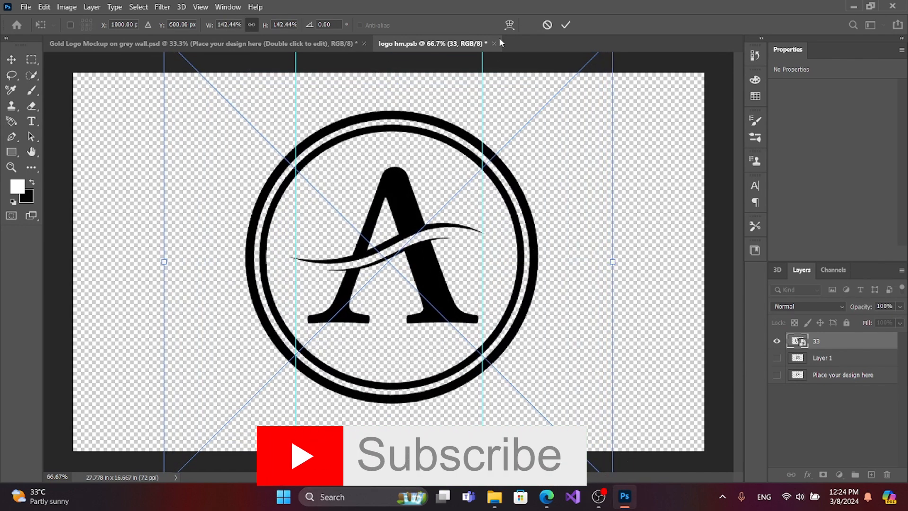
{"action": "left_click", "coordinate": [566, 24]}
Step: Close the smart object document logo hm.psb and save its changes into the mockup
{"action": "left_click", "coordinate": [493, 44]}
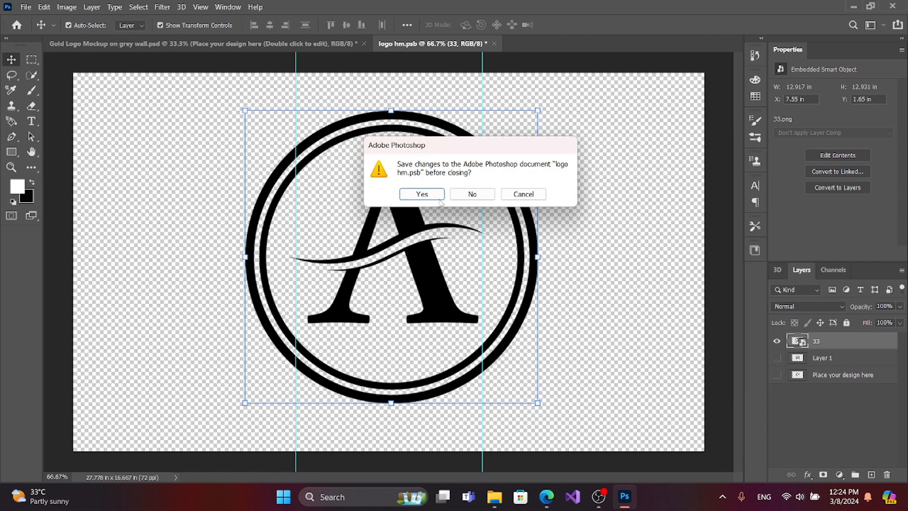
{"action": "left_click", "coordinate": [422, 193]}
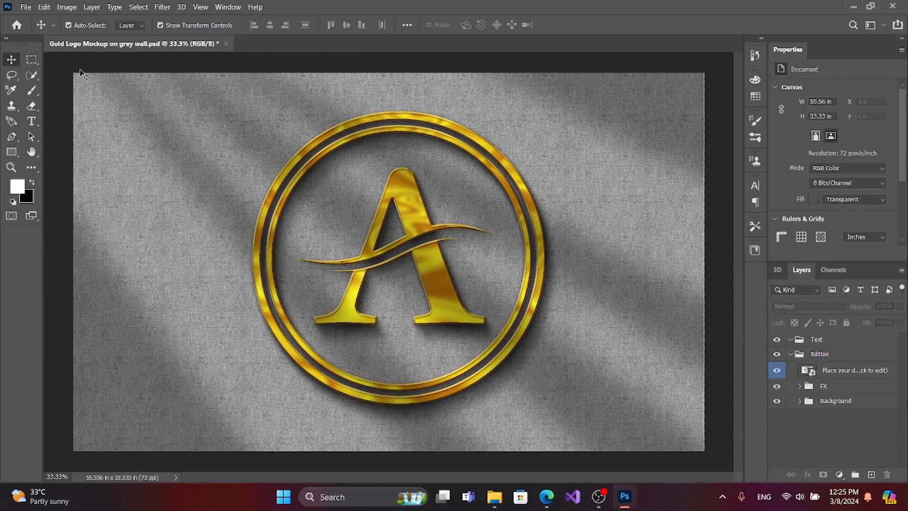
{"action": "left_click", "coordinate": [25, 6]}
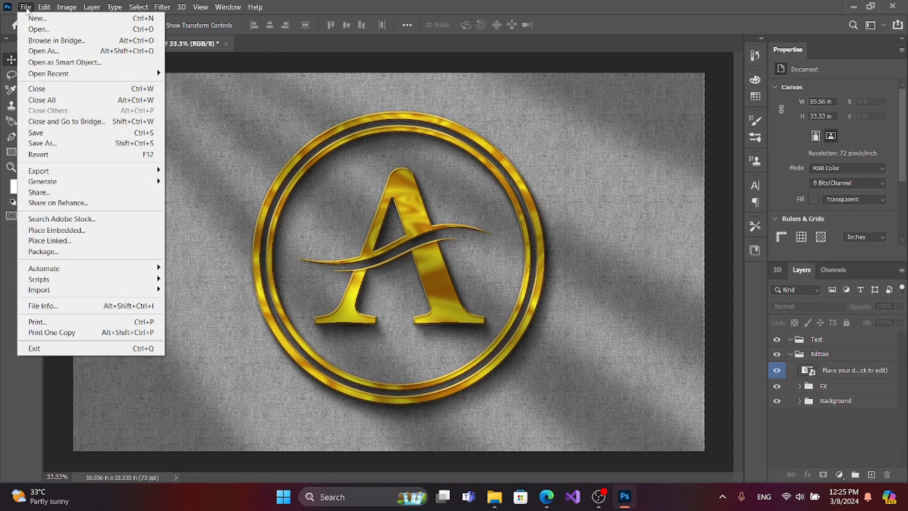
{"action": "mouse_move", "coordinate": [62, 173]}
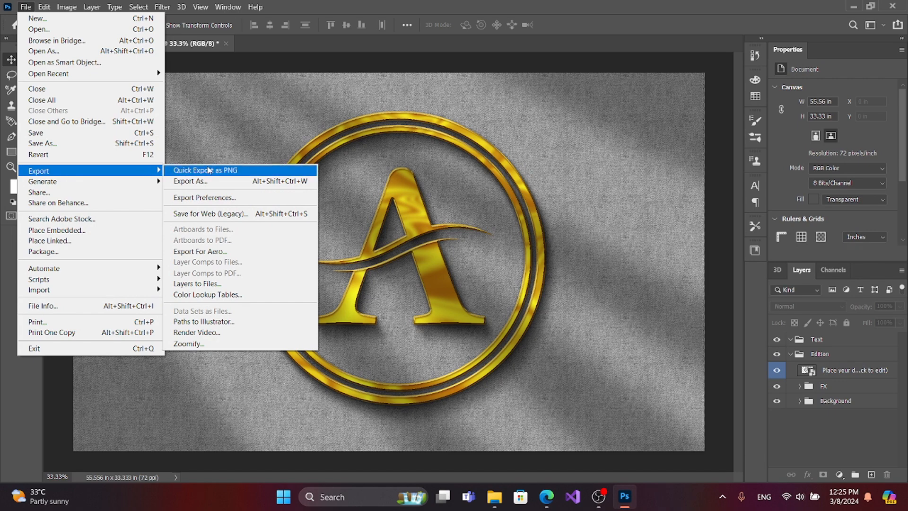
{"action": "left_click", "coordinate": [291, 70]}
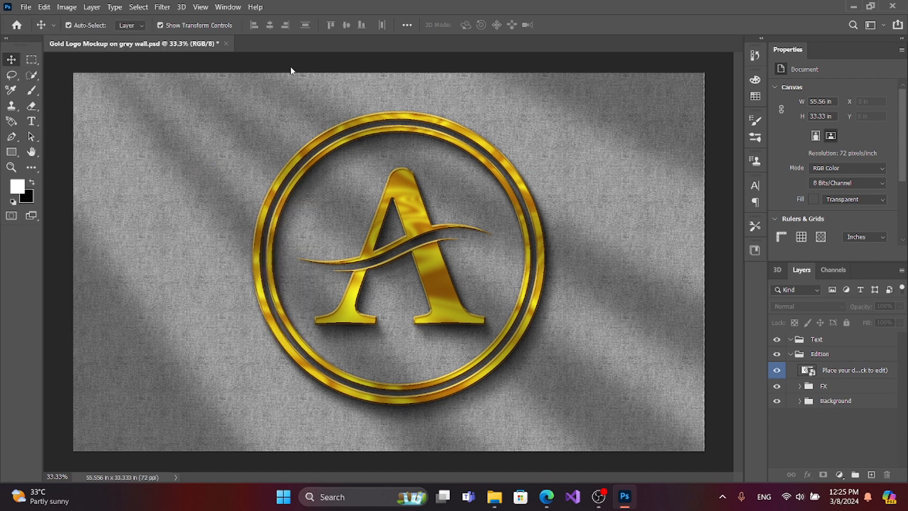